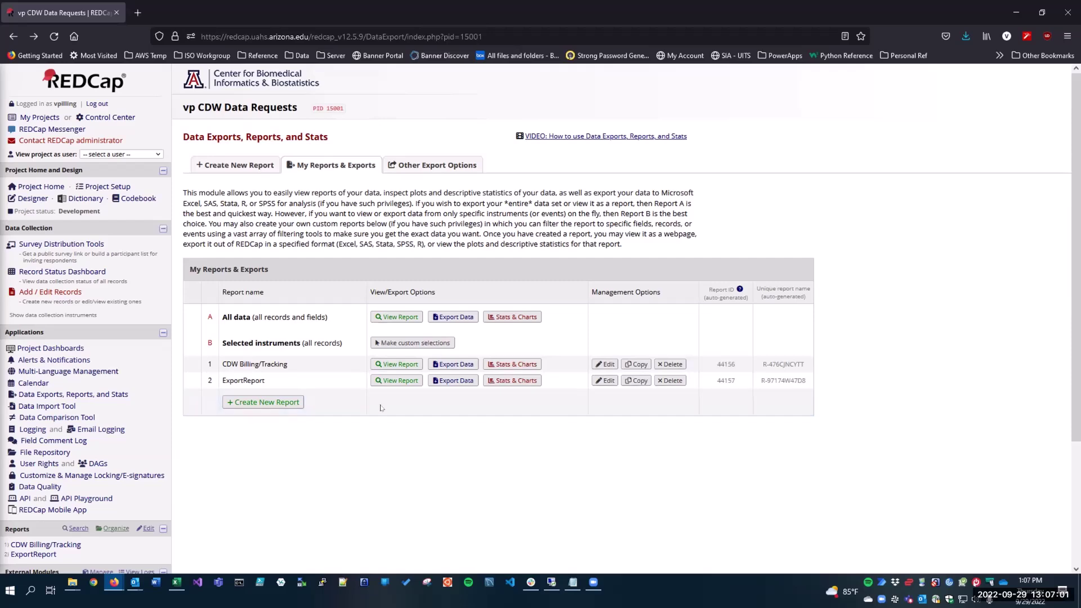
Review the ExportReport results, then go back and open the project's User Rights page.
click(397, 380)
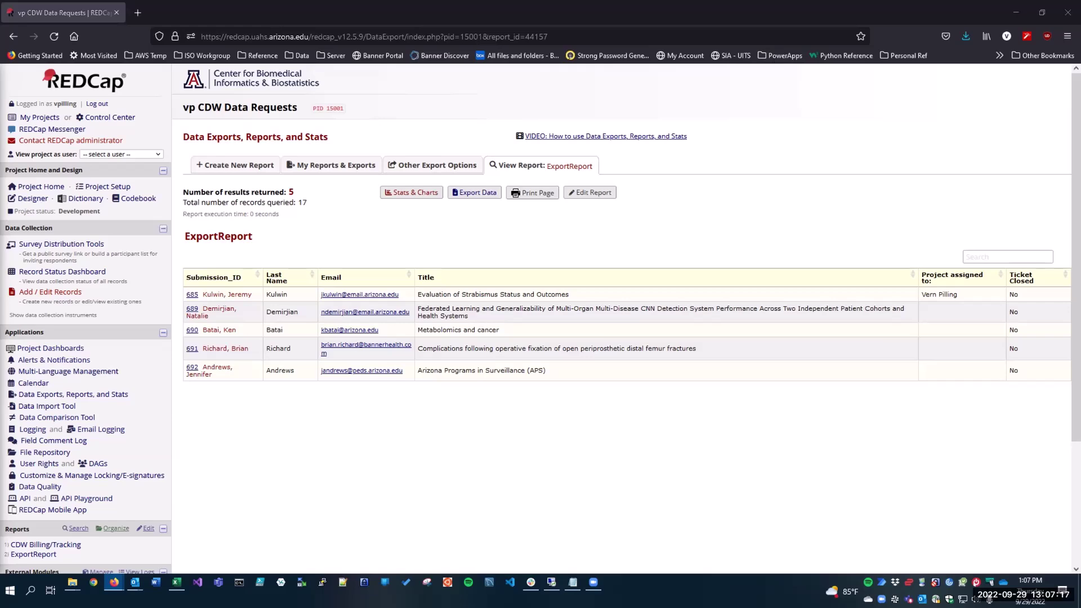
key(alt+Left)
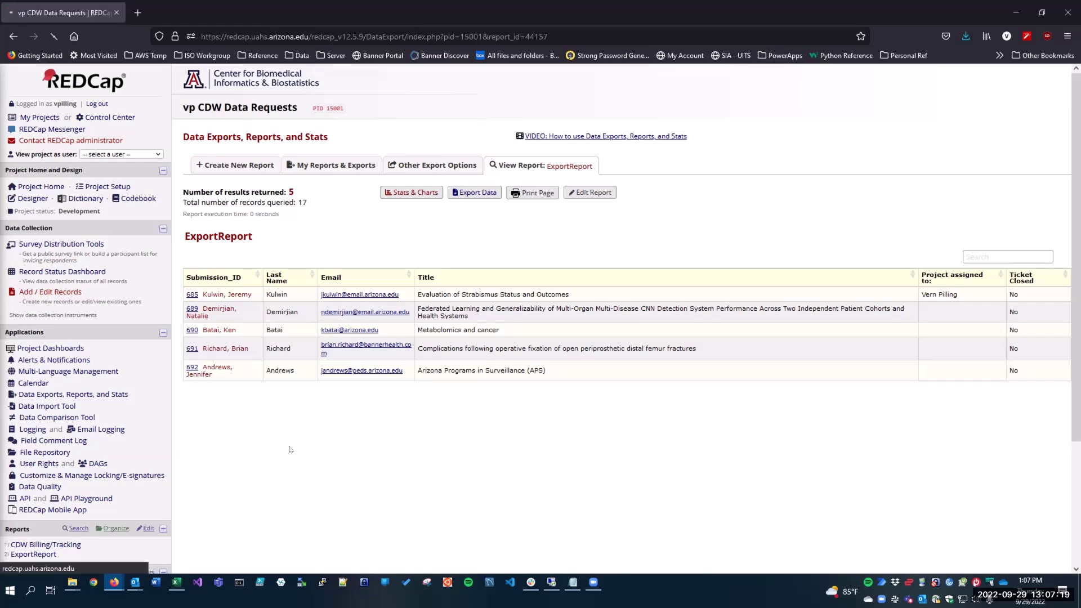
click(34, 463)
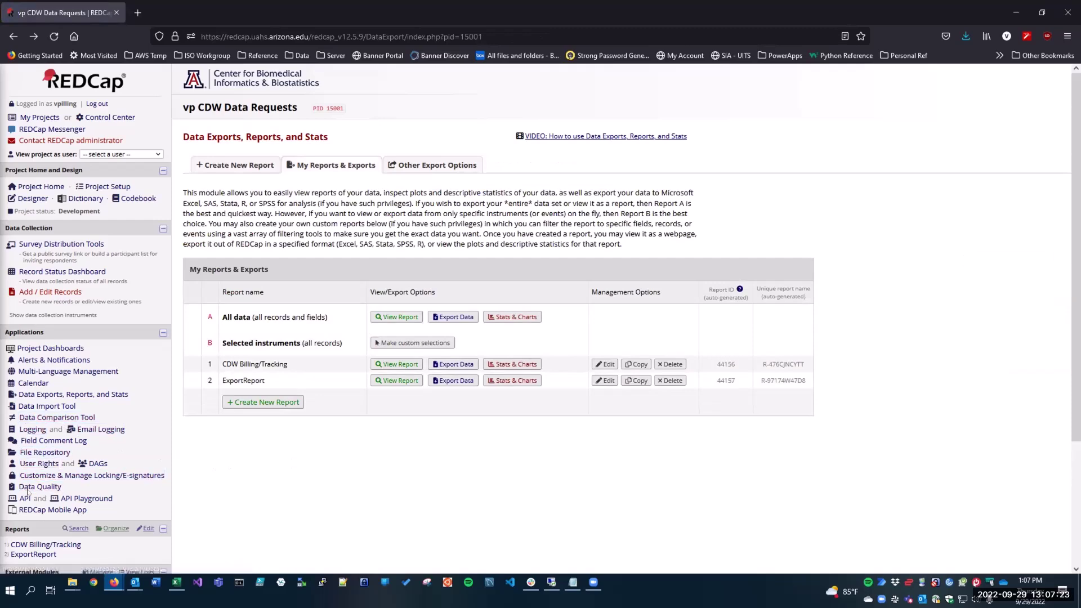
click(33, 464)
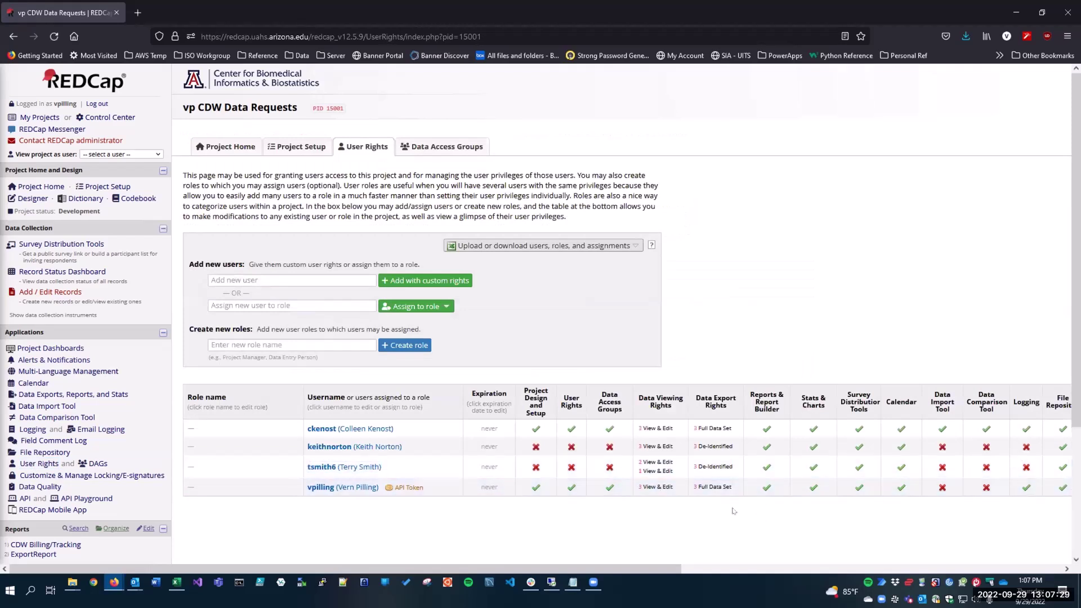
Tick API Export and API Import/Update for your own account and save the privileges.
click(320, 487)
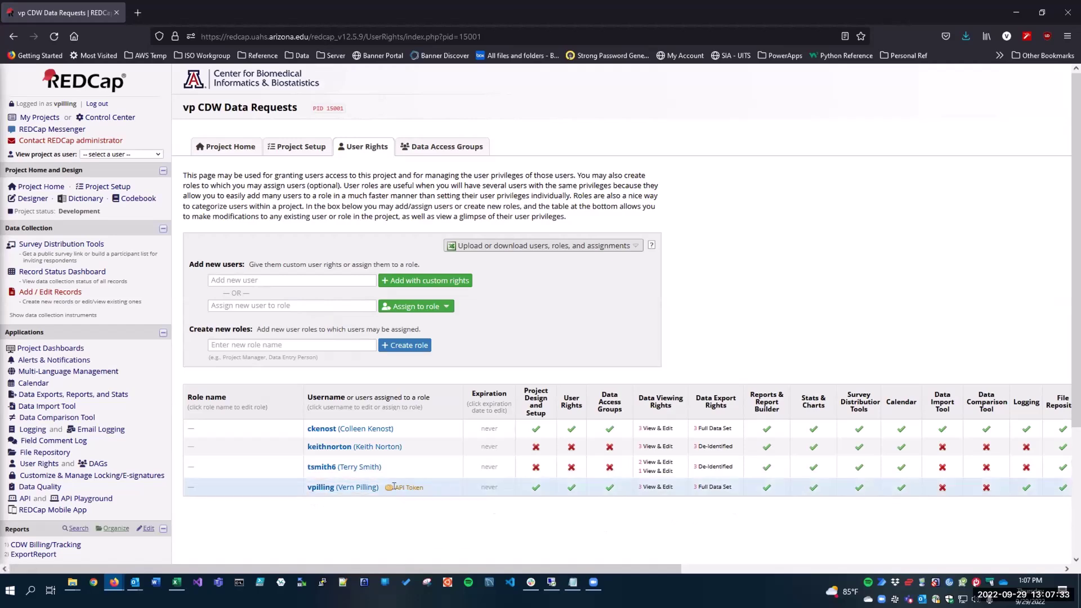
scroll(409, 392, down, 5)
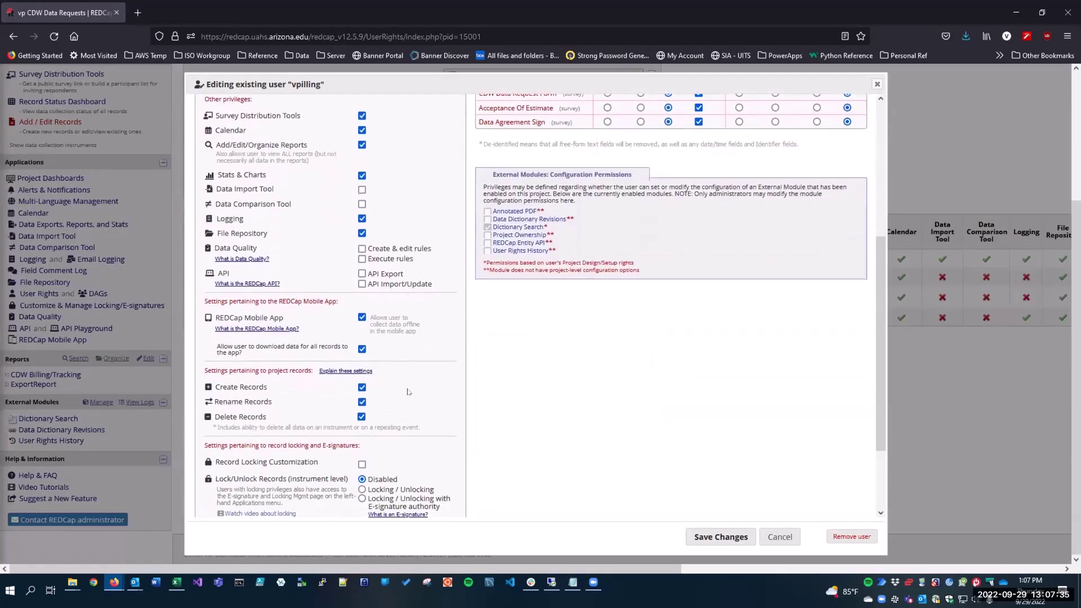
click(362, 274)
click(362, 284)
click(723, 539)
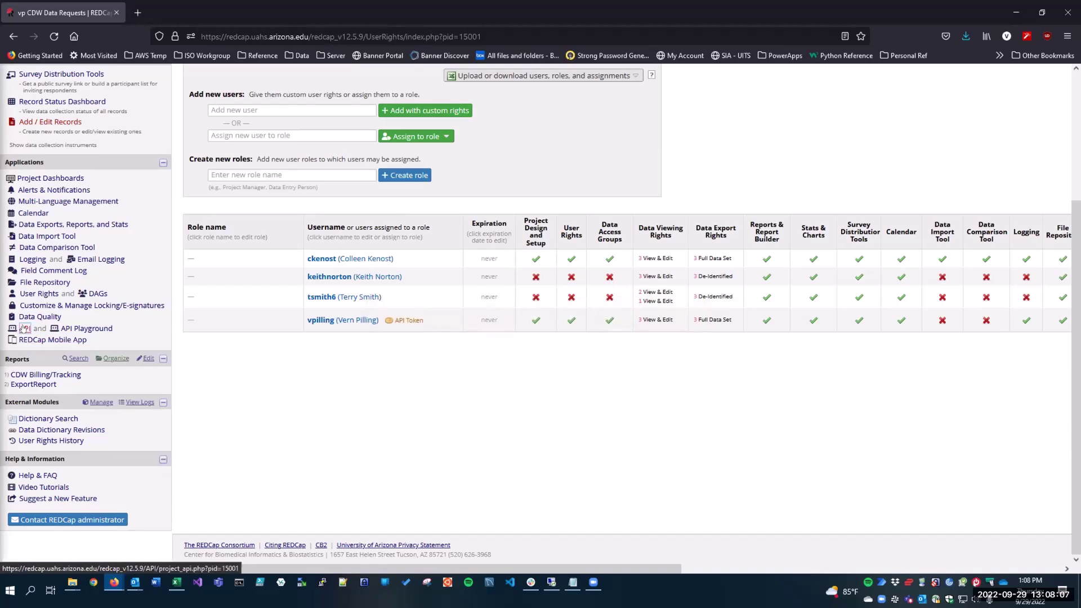
View the project's API token, then go back to Data Exports, Reports, and Stats.
click(25, 328)
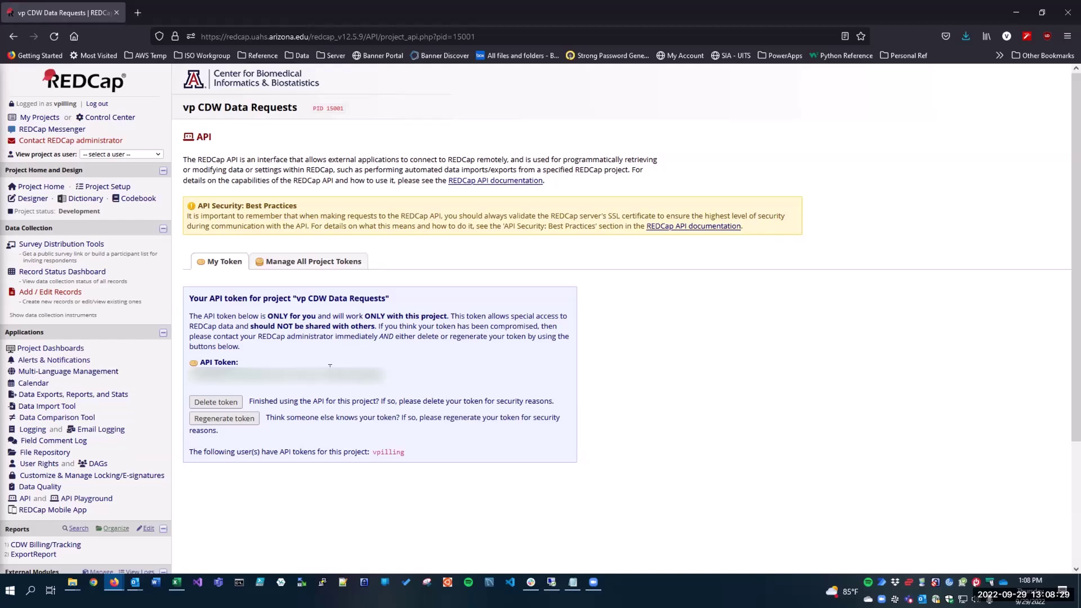
key(alt+Left)
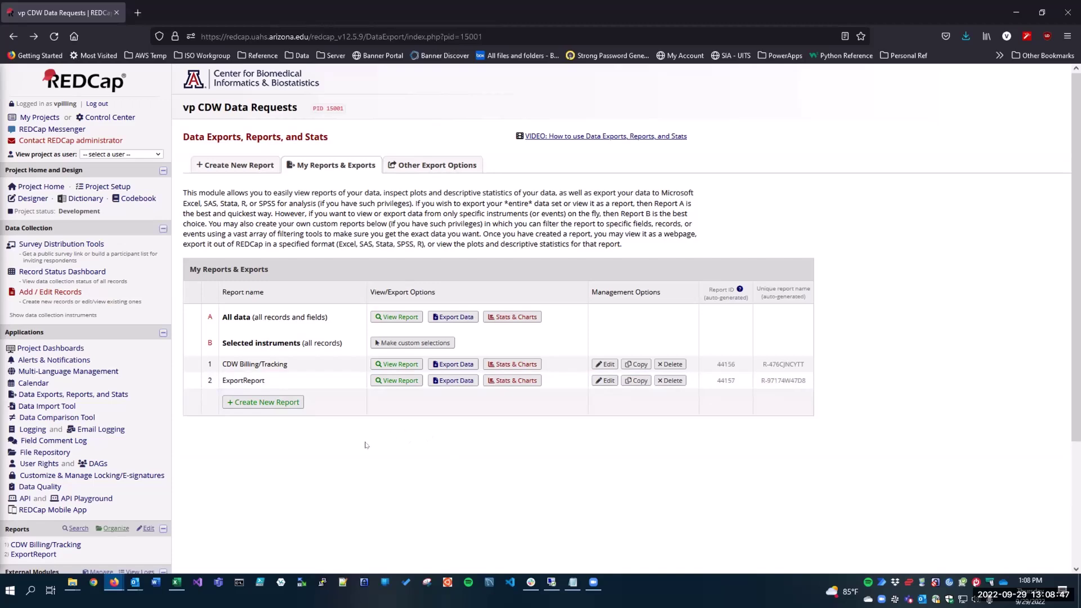
In Excel, start a new blank query via Data > Get Data > From Other Sources.
click(176, 582)
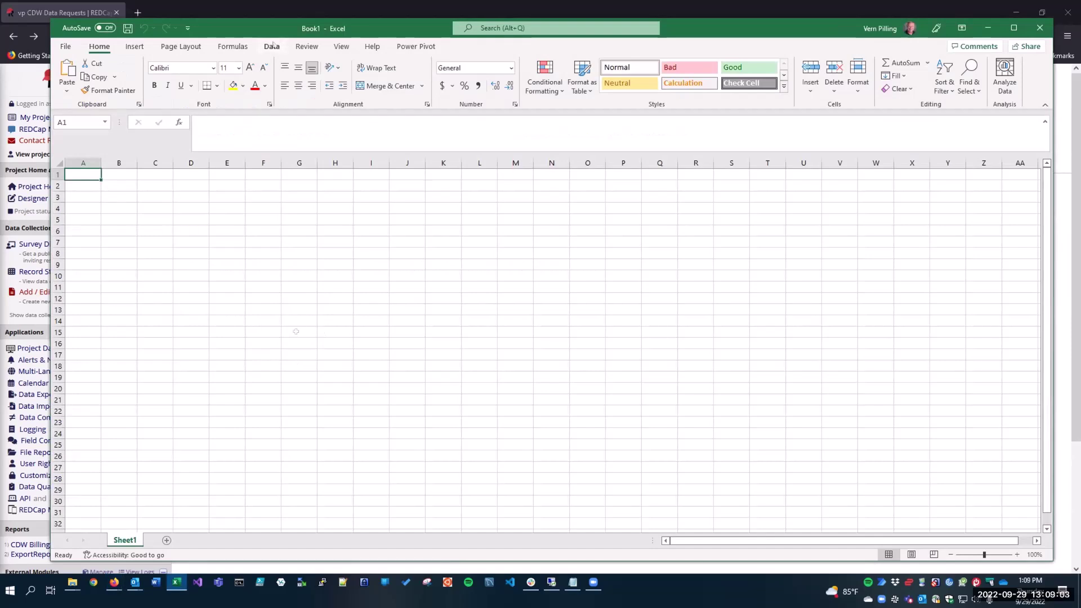
click(271, 46)
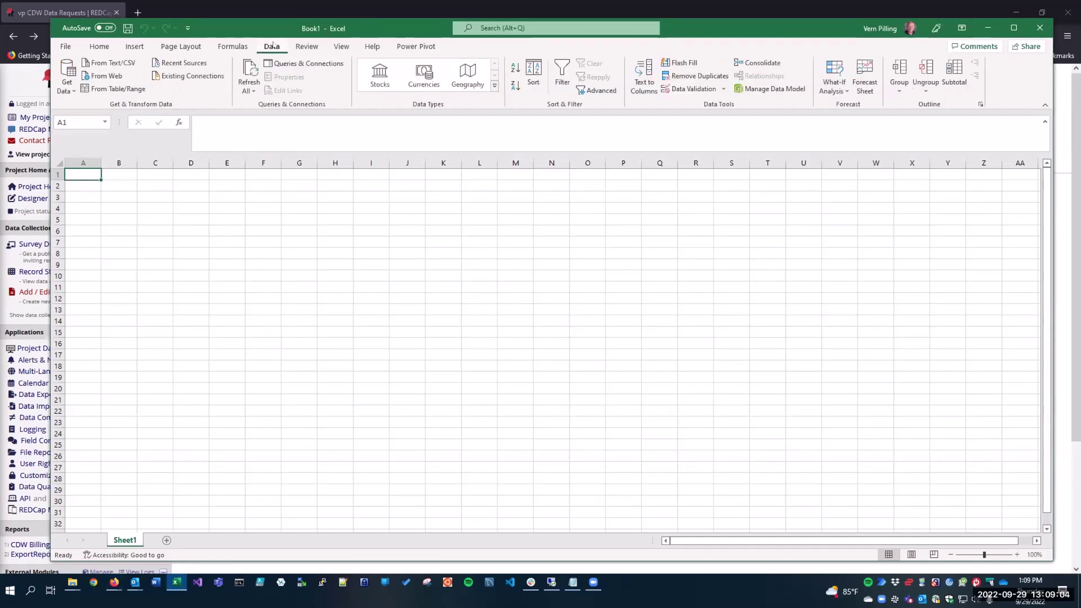
click(67, 73)
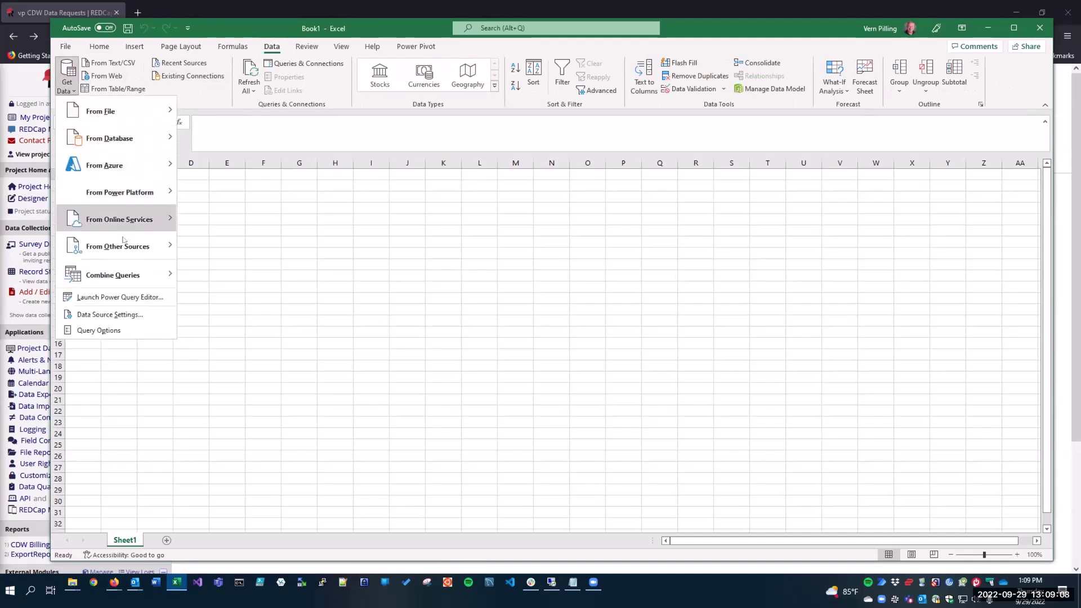
mouse_move(129, 241)
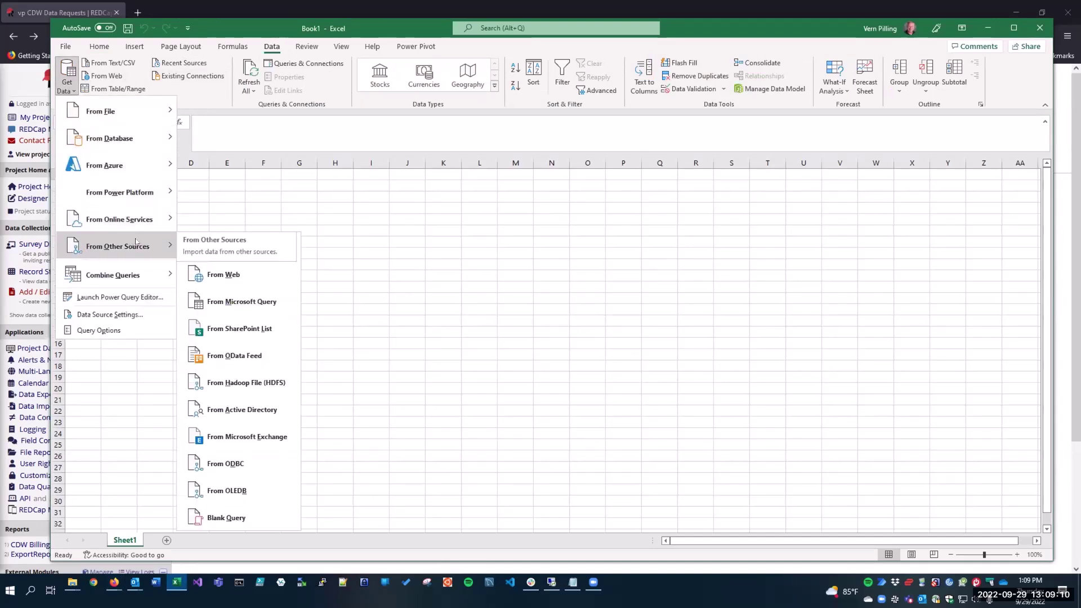
click(259, 518)
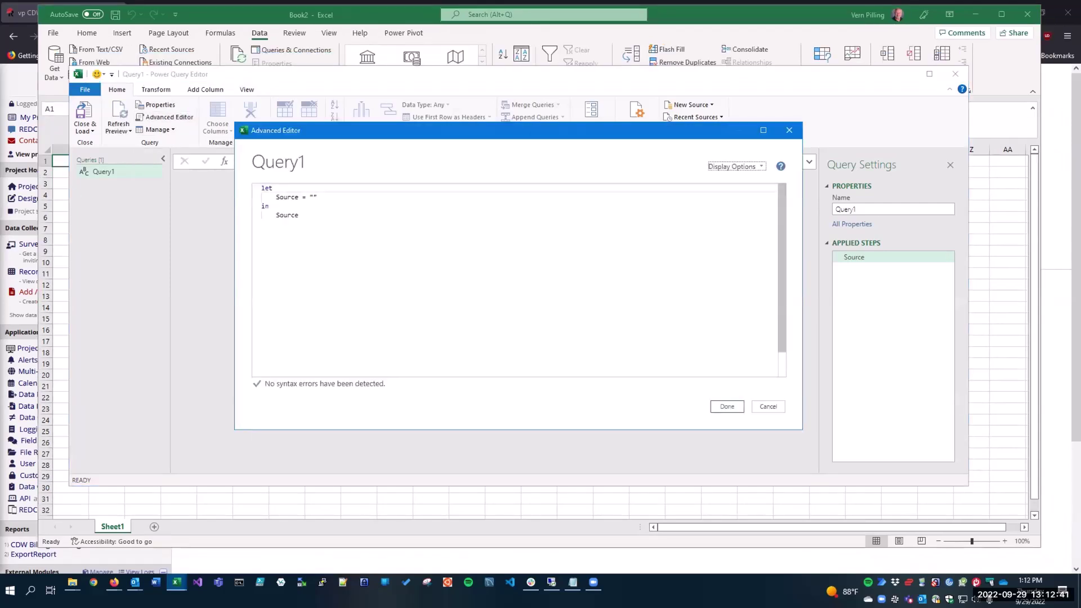
Replace the default query code with the saved REDCap API export script.
key(alt+Tab)
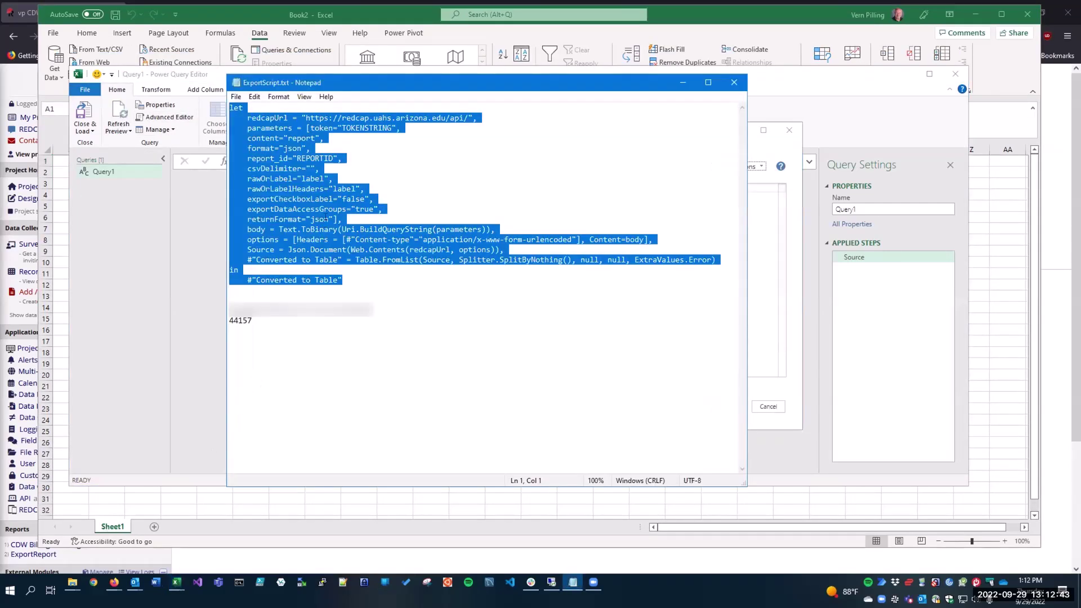
key(Right)
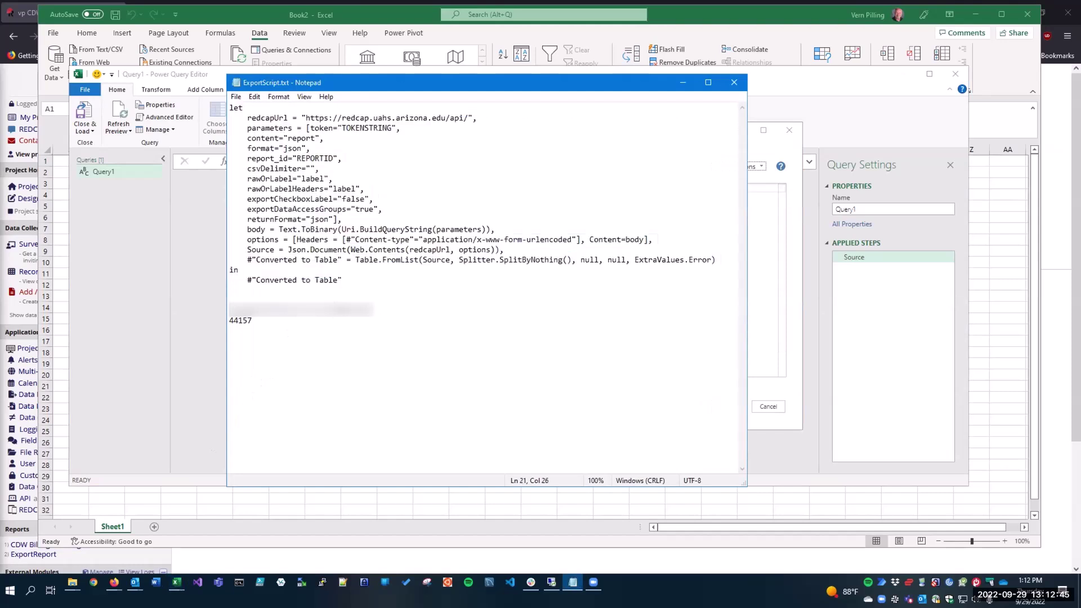
key(shift+Home)
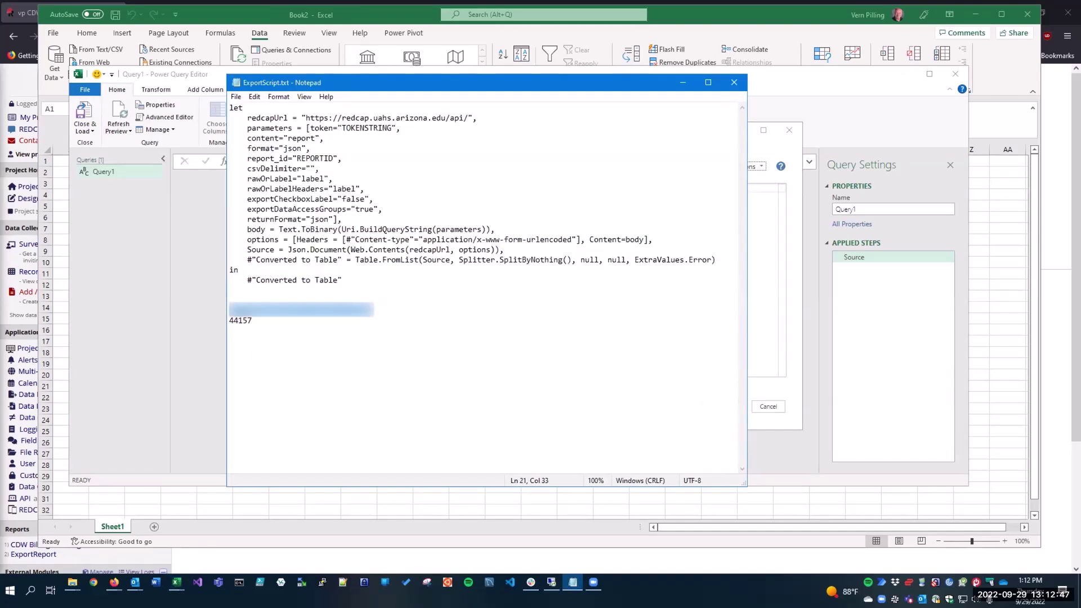
key(ctrl+v)
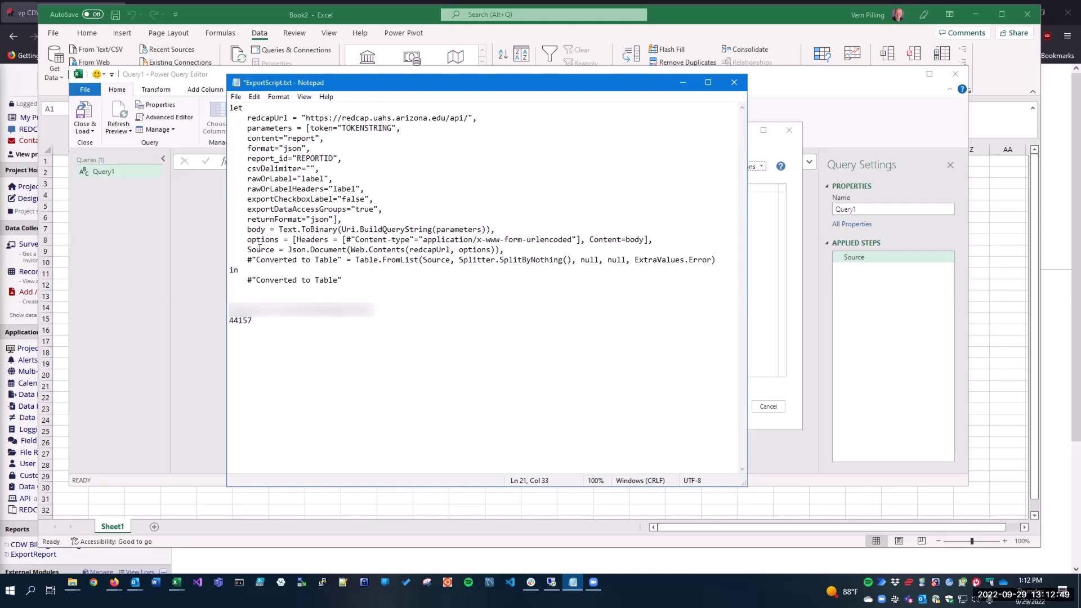
drag(342, 280, 225, 106)
key(ctrl+c)
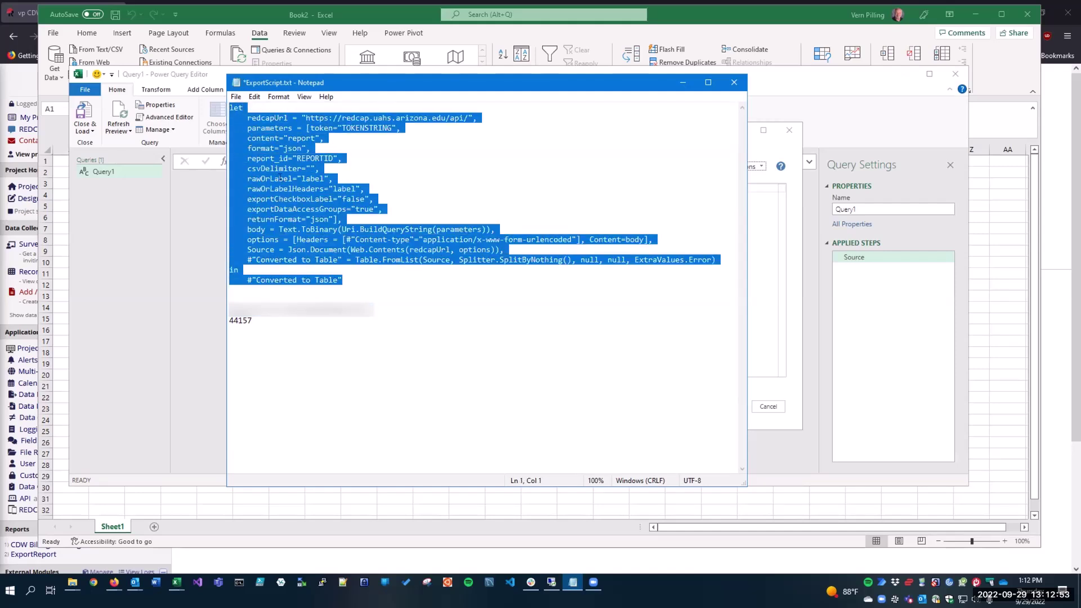
key(alt+Tab)
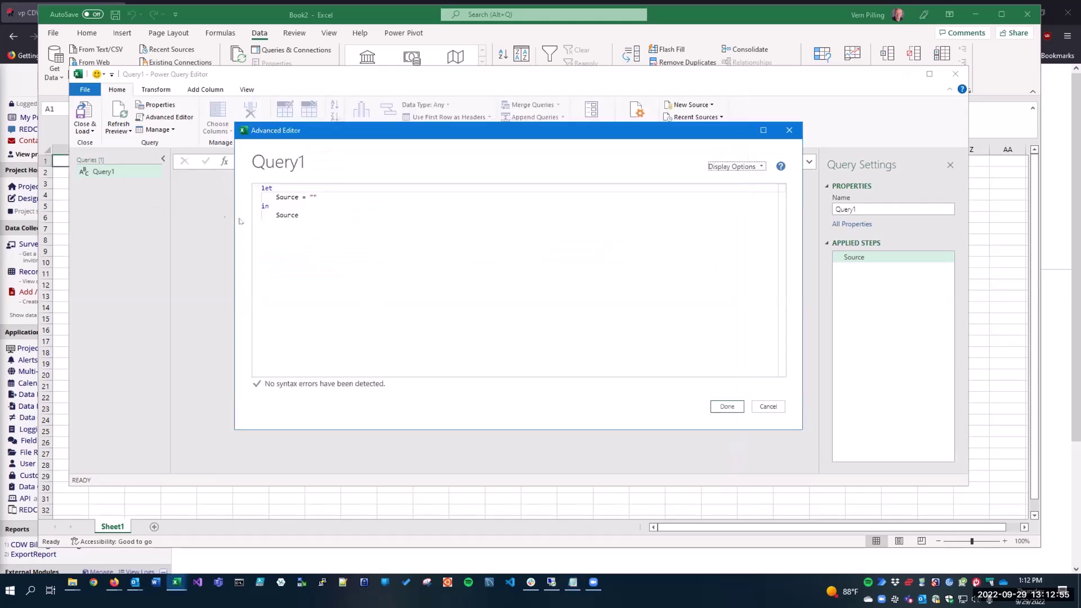
key(ctrl+a)
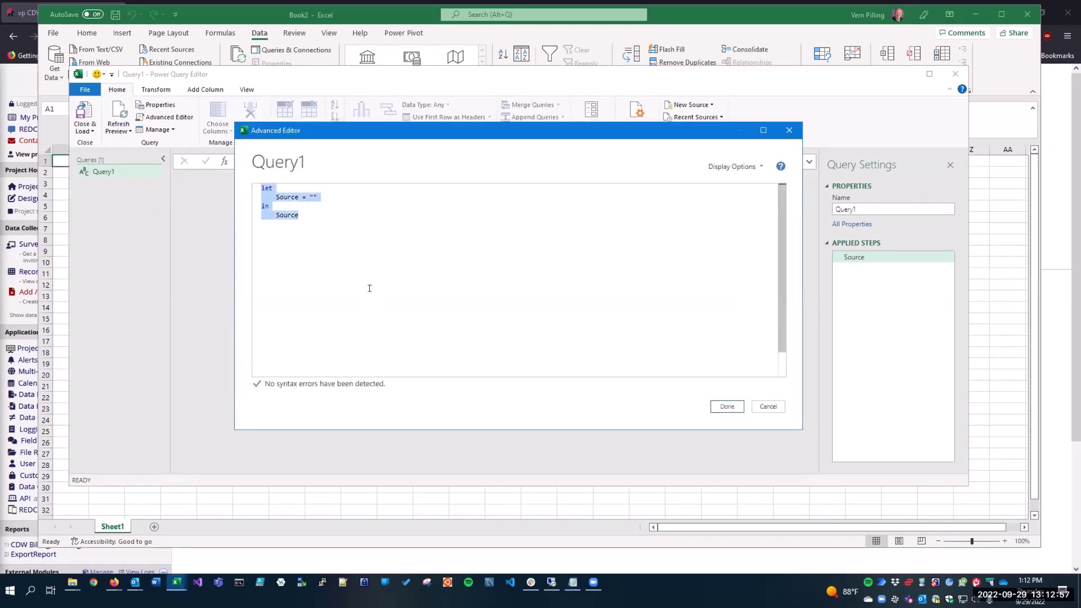
key(ctrl+v)
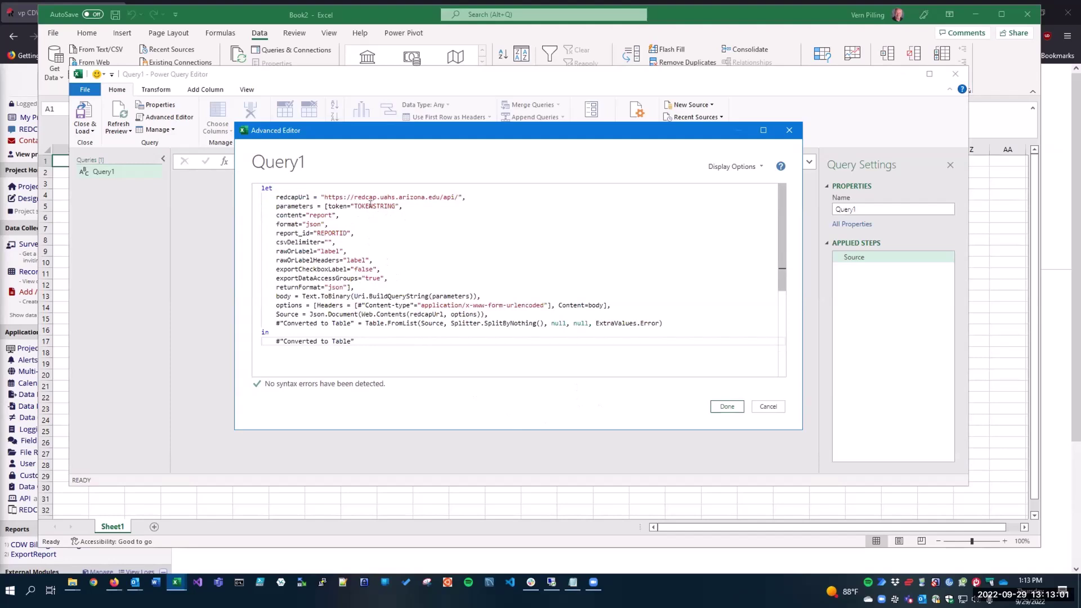
Replace the TOKENSTRING placeholder in the query with the project's API token.
double_click(369, 206)
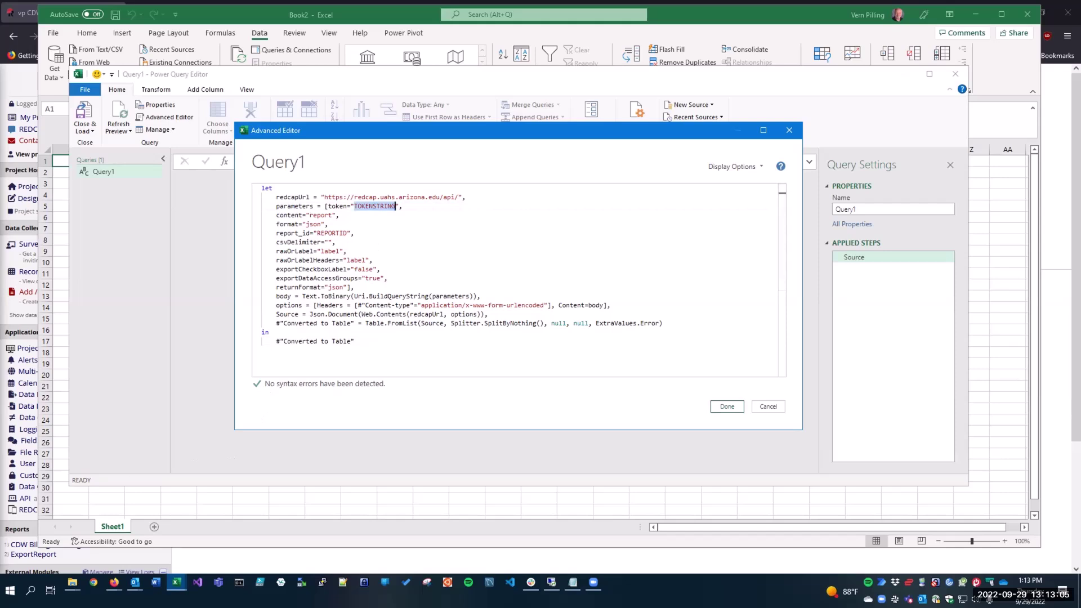
key(alt+Tab)
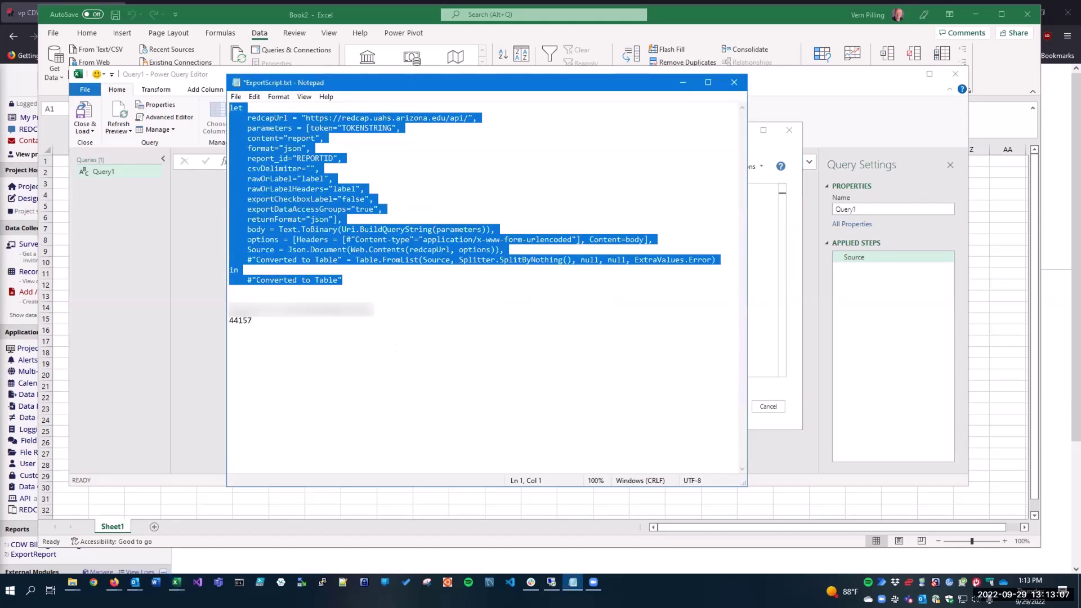
double_click(301, 309)
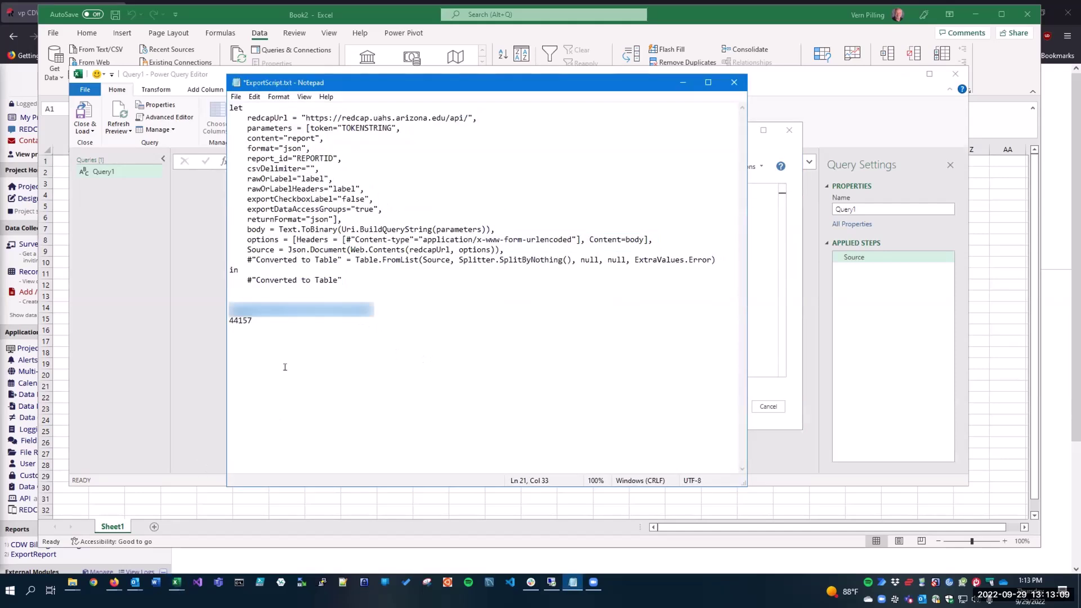
click(761, 311)
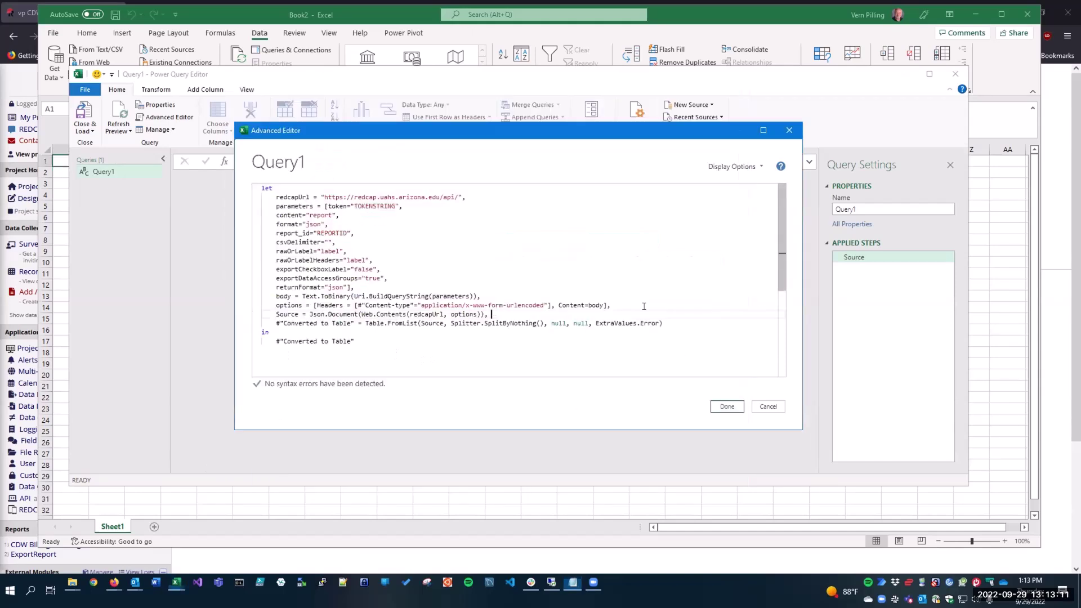
double_click(380, 205)
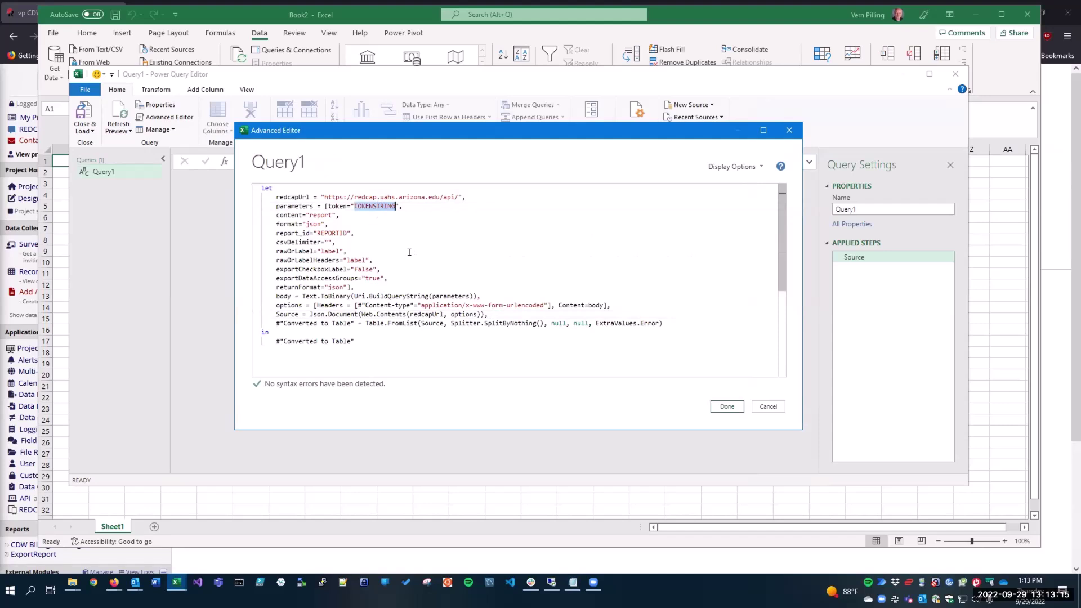
key(ctrl+v)
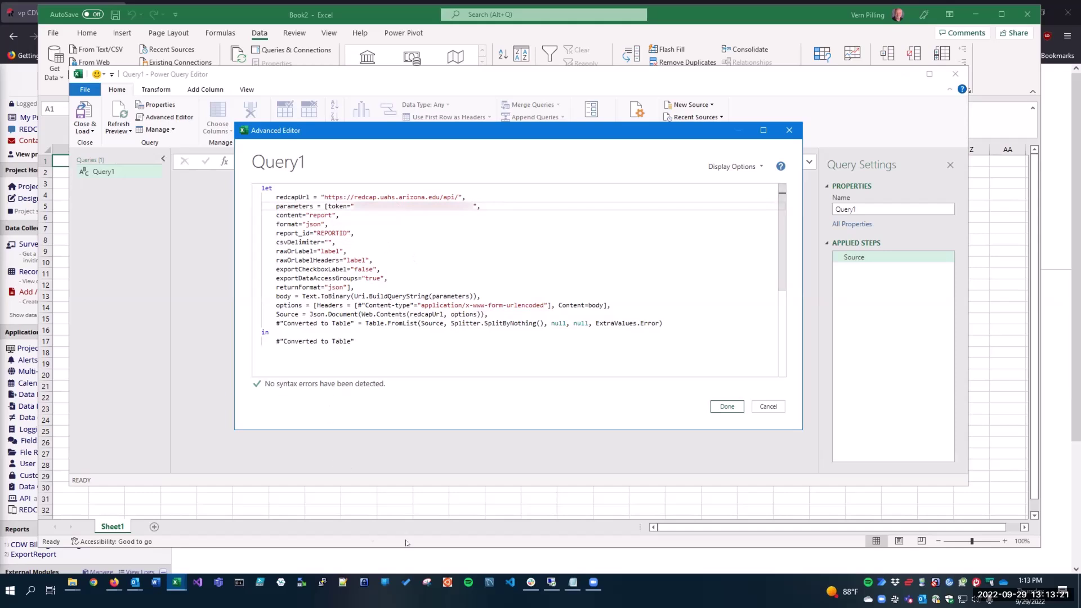
Replace REPORTID with report ID 44157 and accept the edited query code.
click(577, 584)
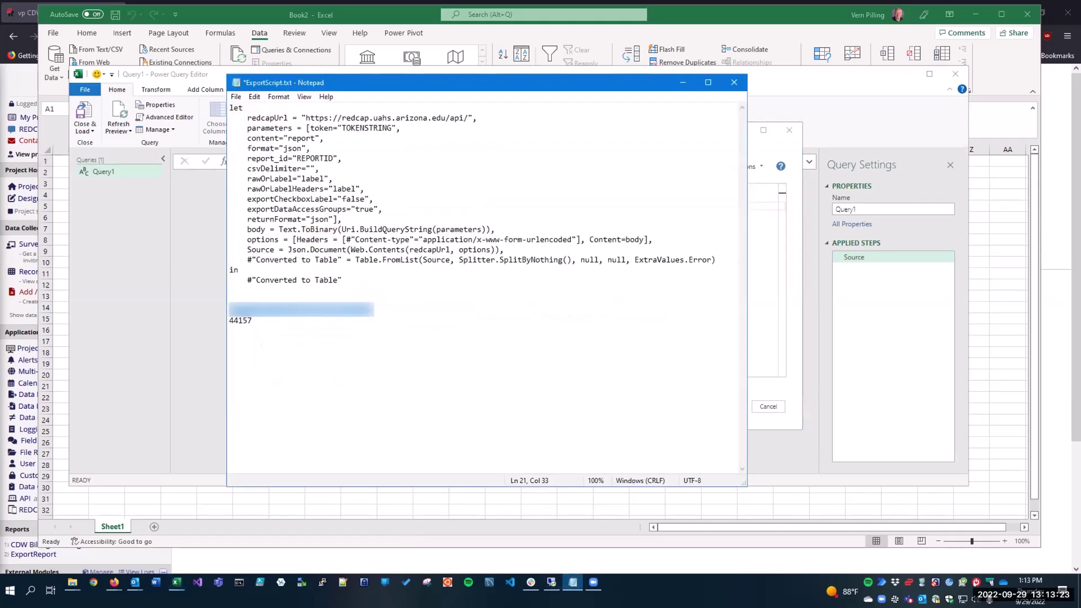
double_click(239, 320)
key(ctrl+c)
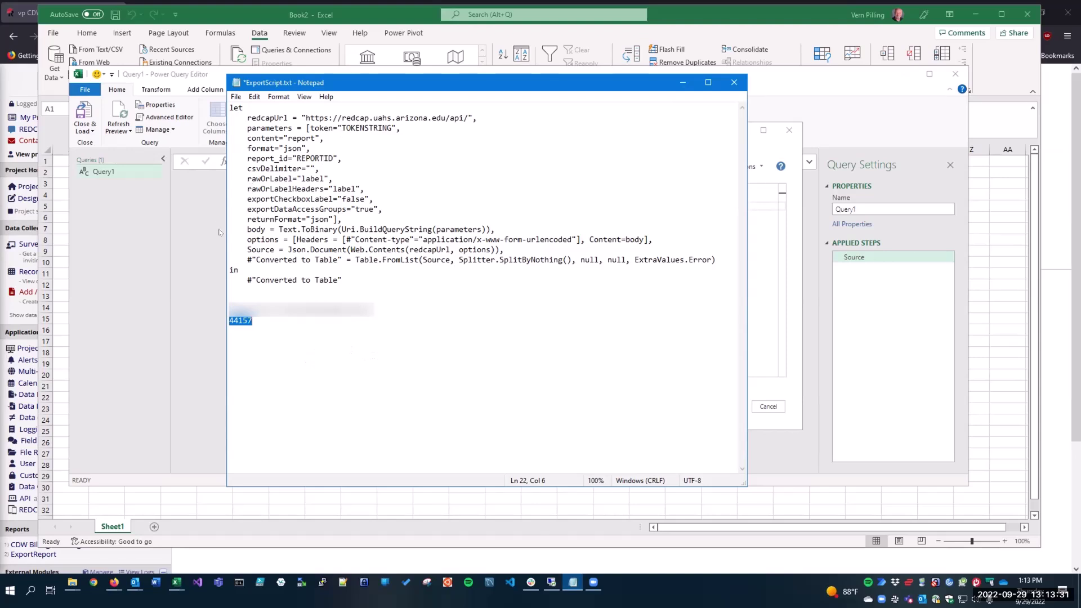
click(496, 256)
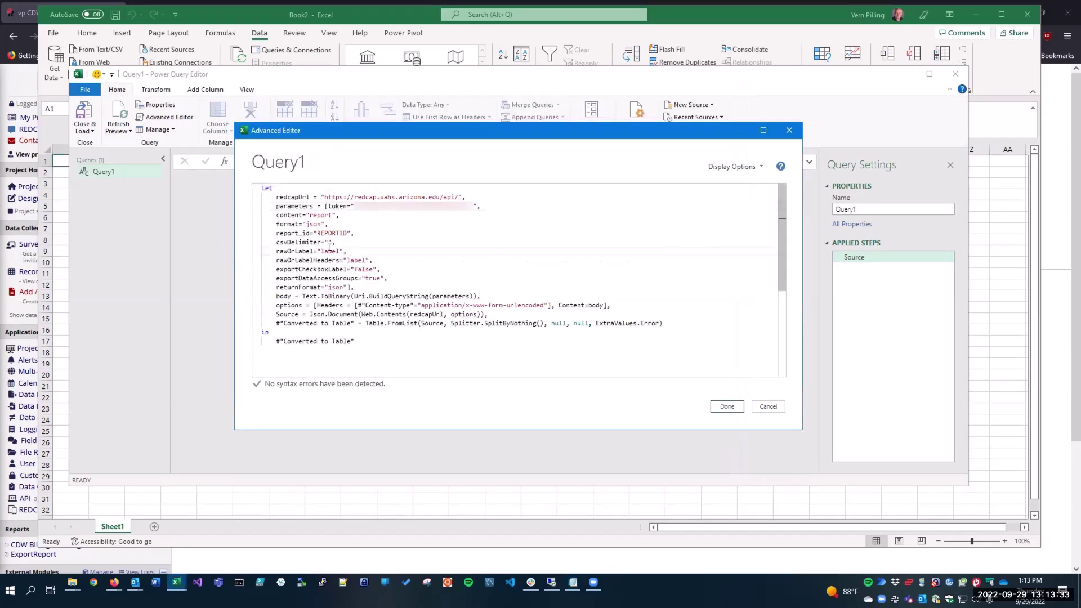
double_click(332, 233)
key(ctrl+v)
click(726, 405)
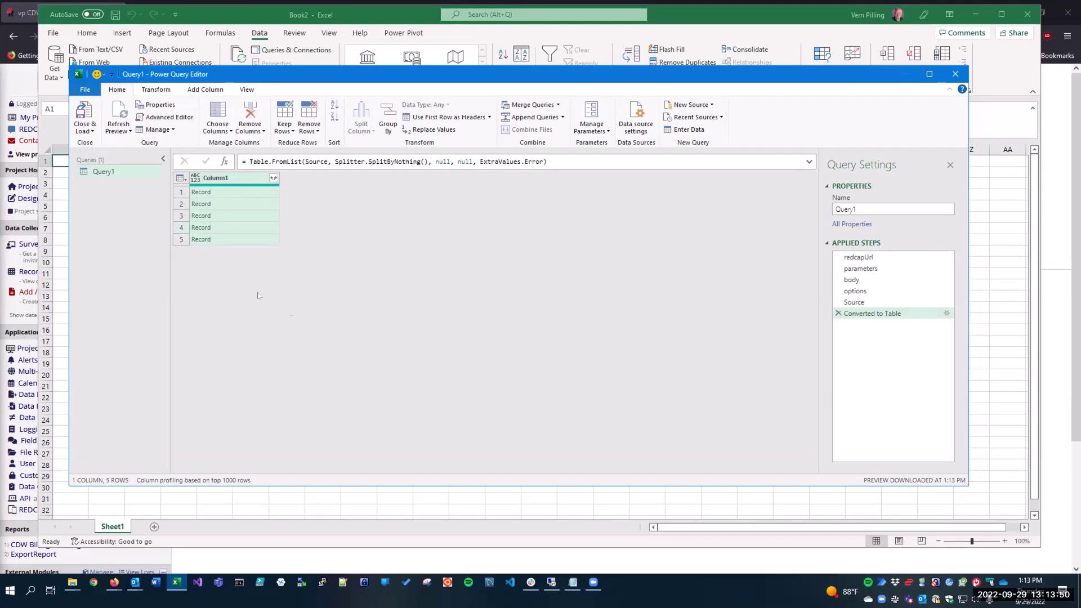
Rename the query from Query1 to Active.
double_click(874, 206)
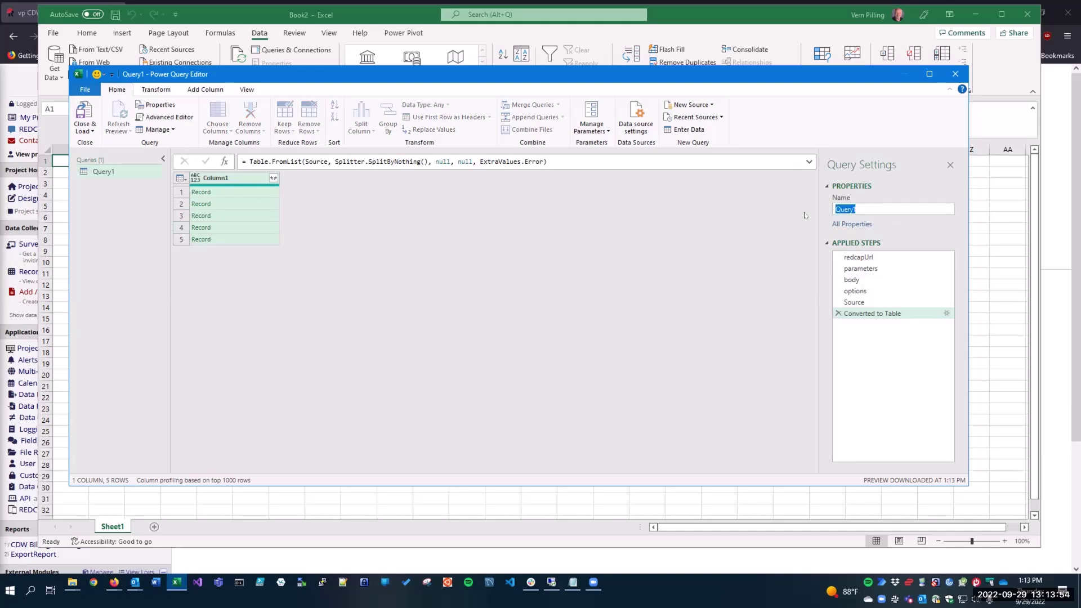
text(Ac)
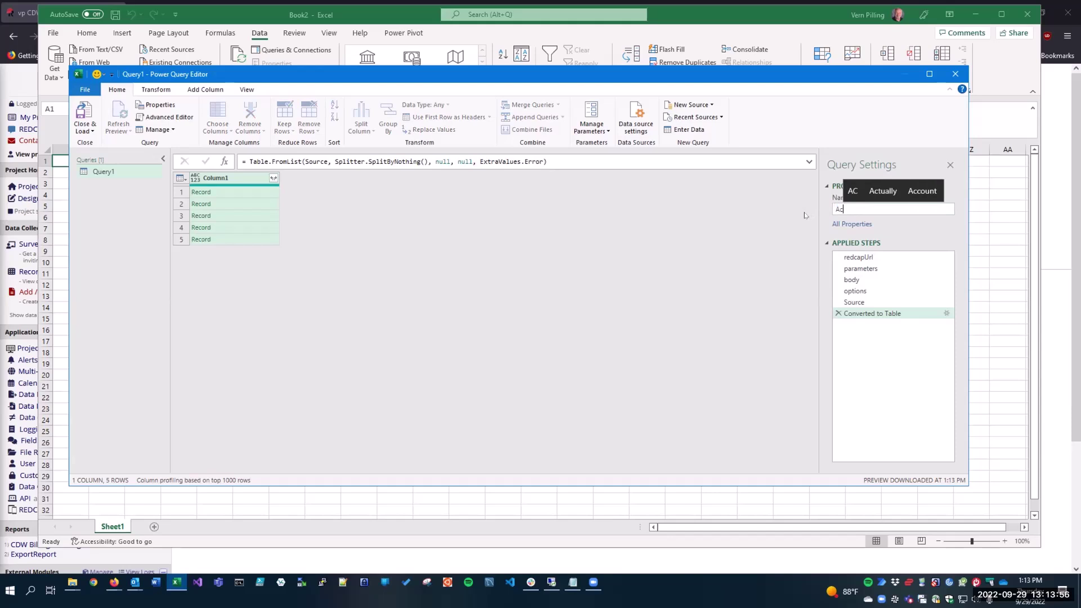
text(tive)
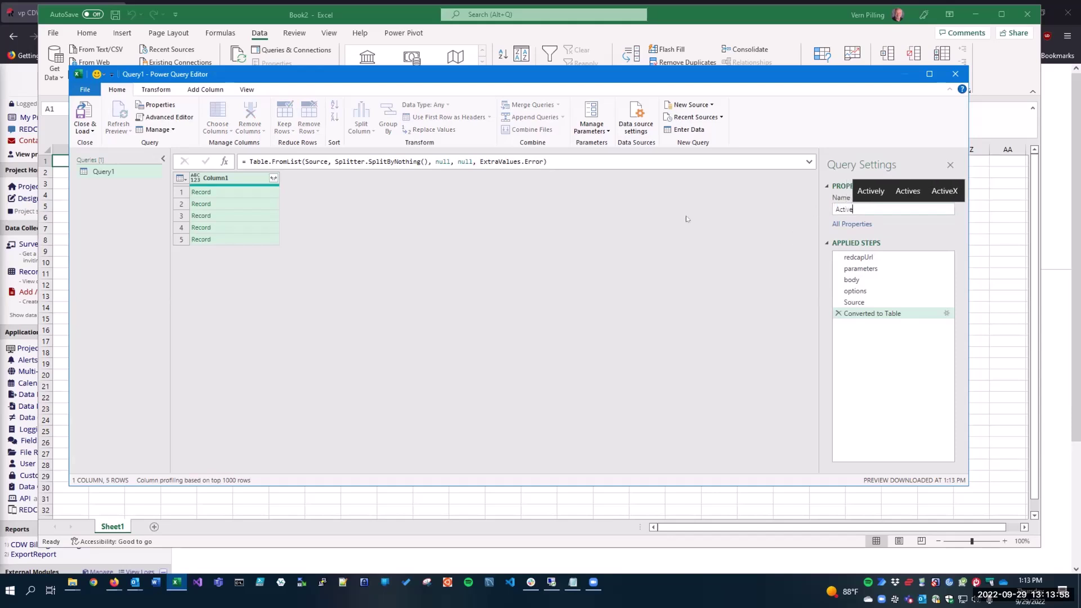
key(Return)
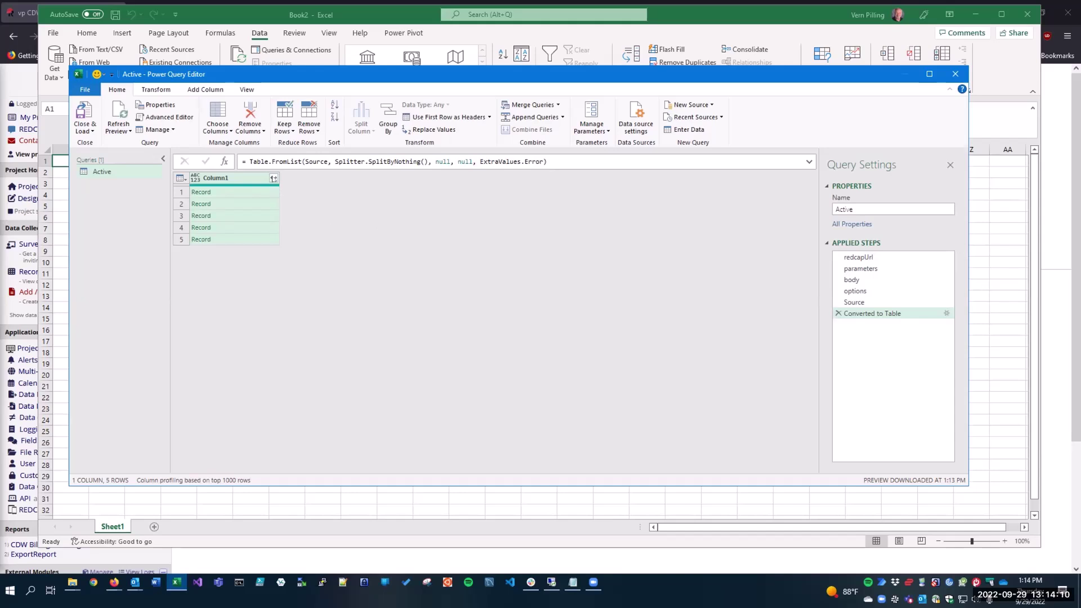
Expand Column1's records into separate columns without the original column-name prefix.
click(273, 178)
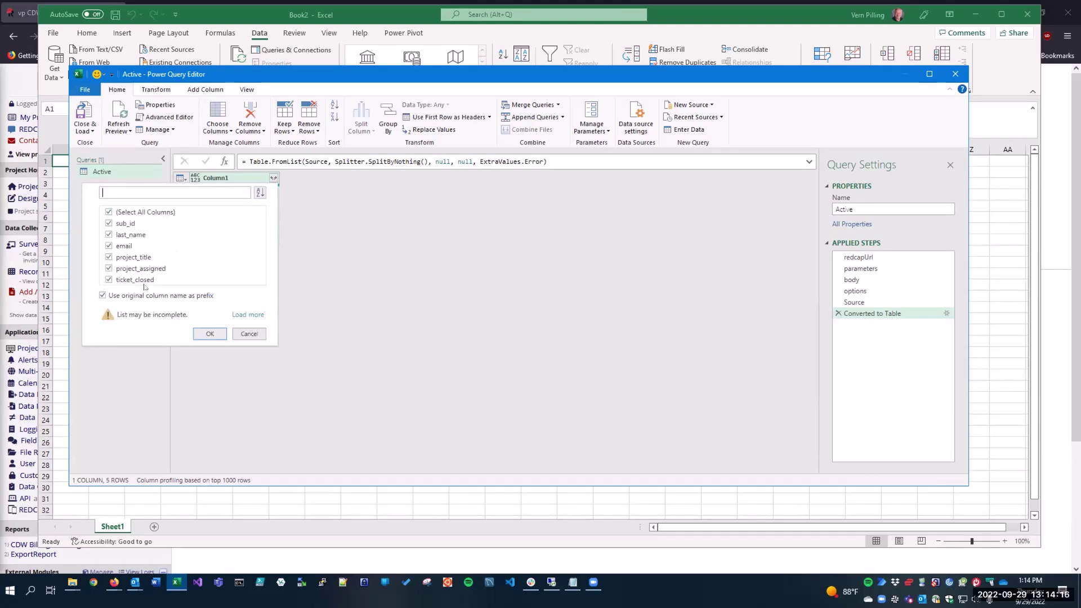
click(103, 296)
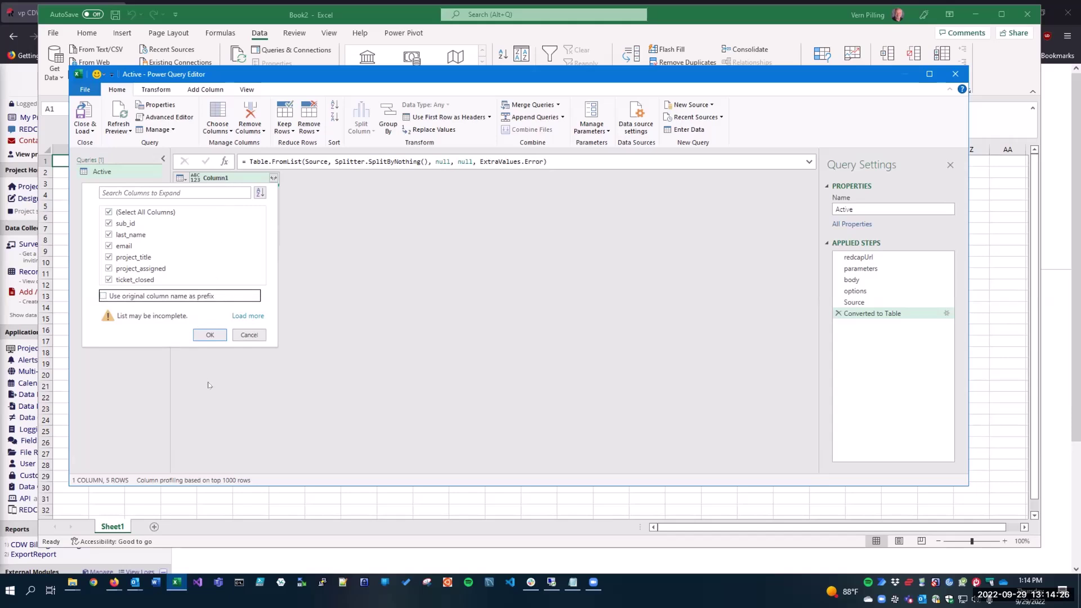
click(209, 334)
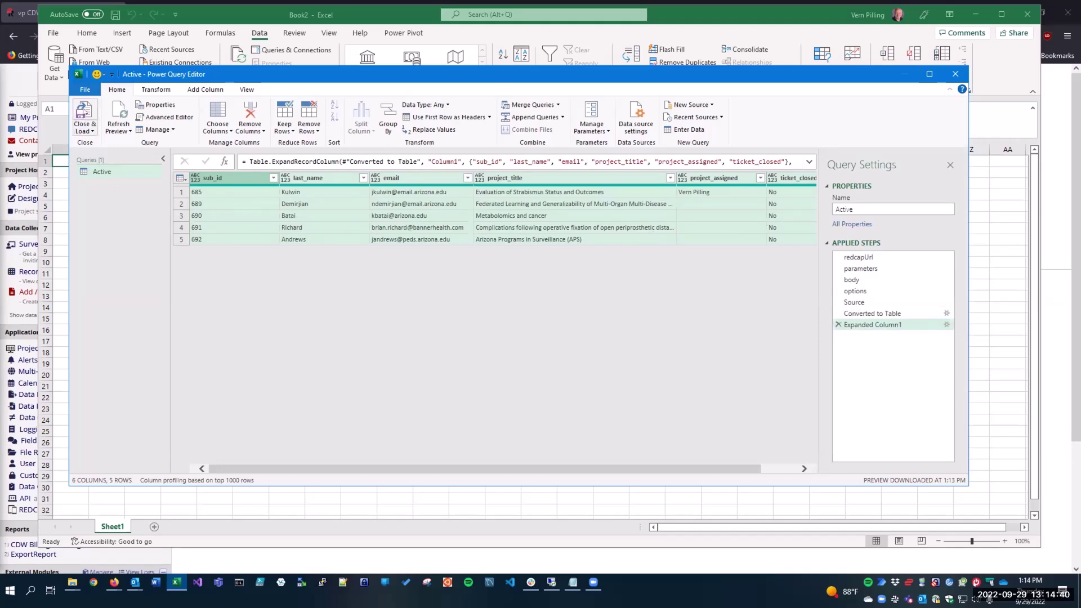
Close & Load the Active query's five rows into a worksheet table.
click(84, 110)
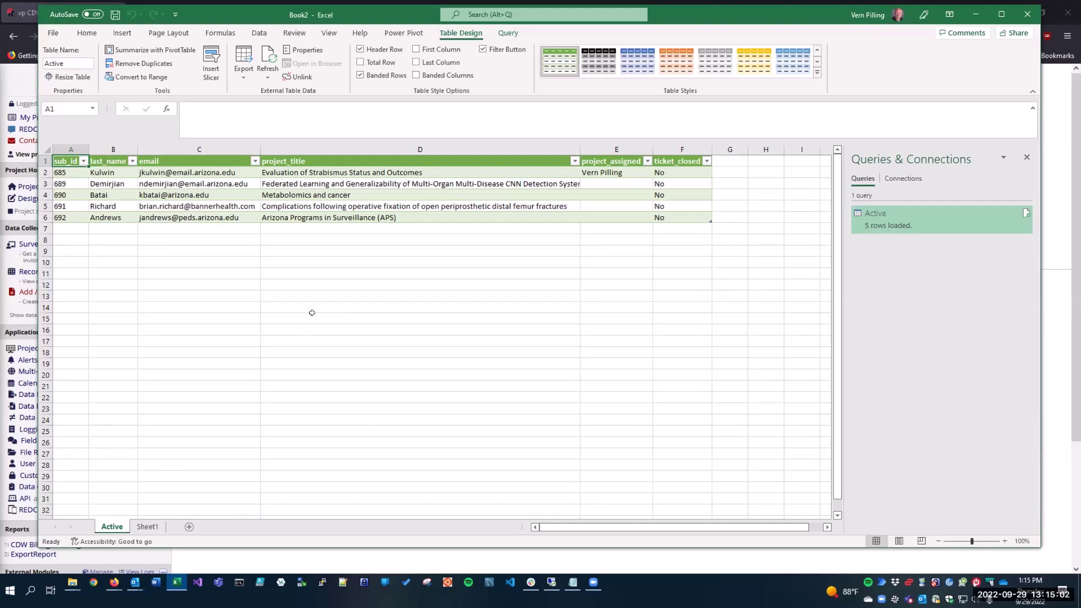
drag(406, 9, 408, 8)
In REDCap, add new record 693 and open its CDW Data Request Form.
click(408, 8)
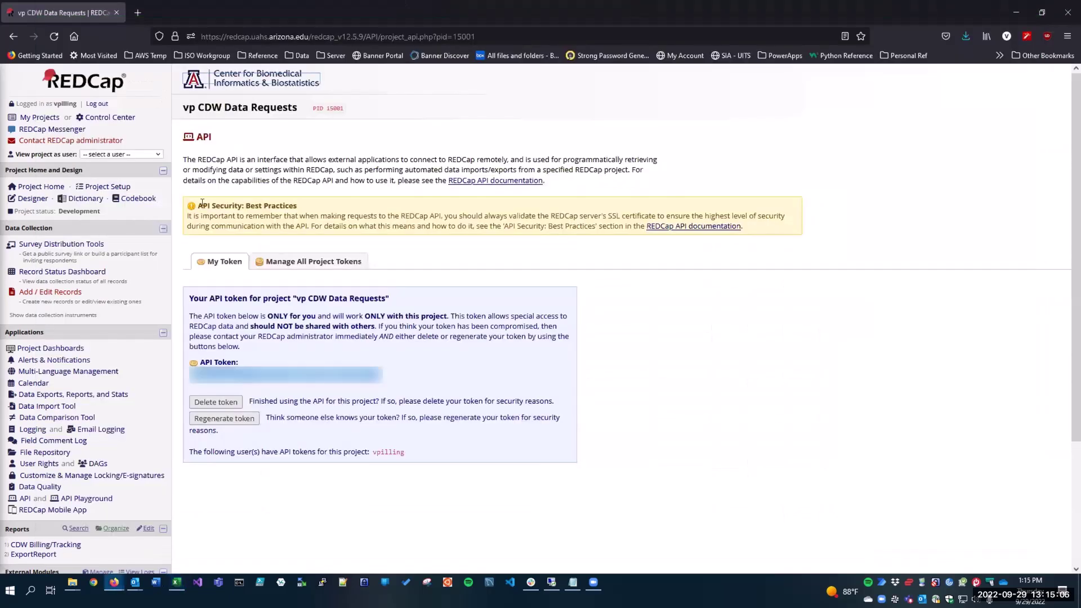
click(90, 271)
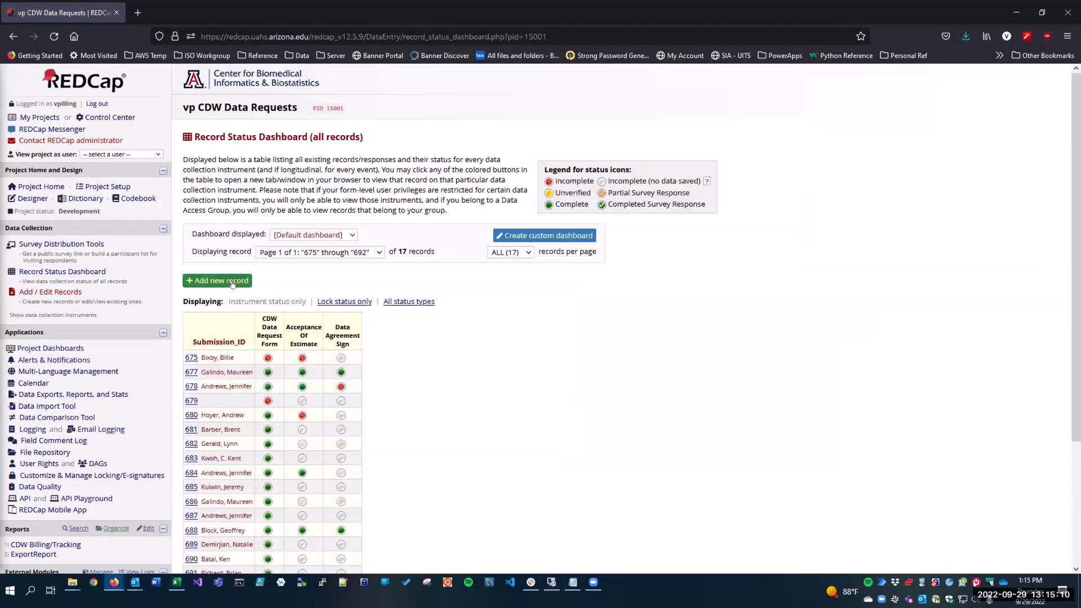
click(231, 282)
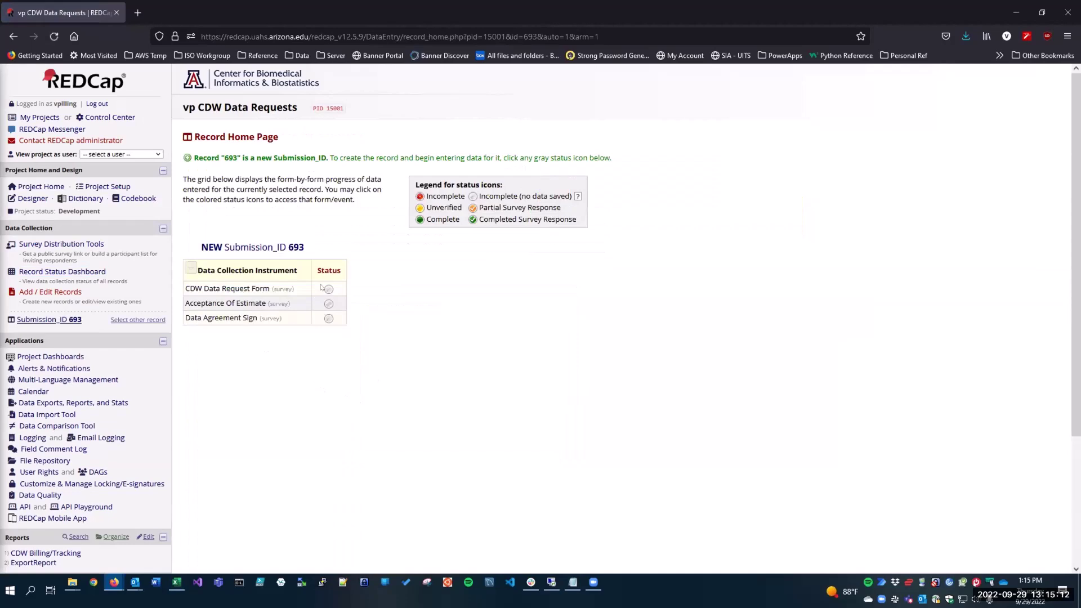
click(329, 288)
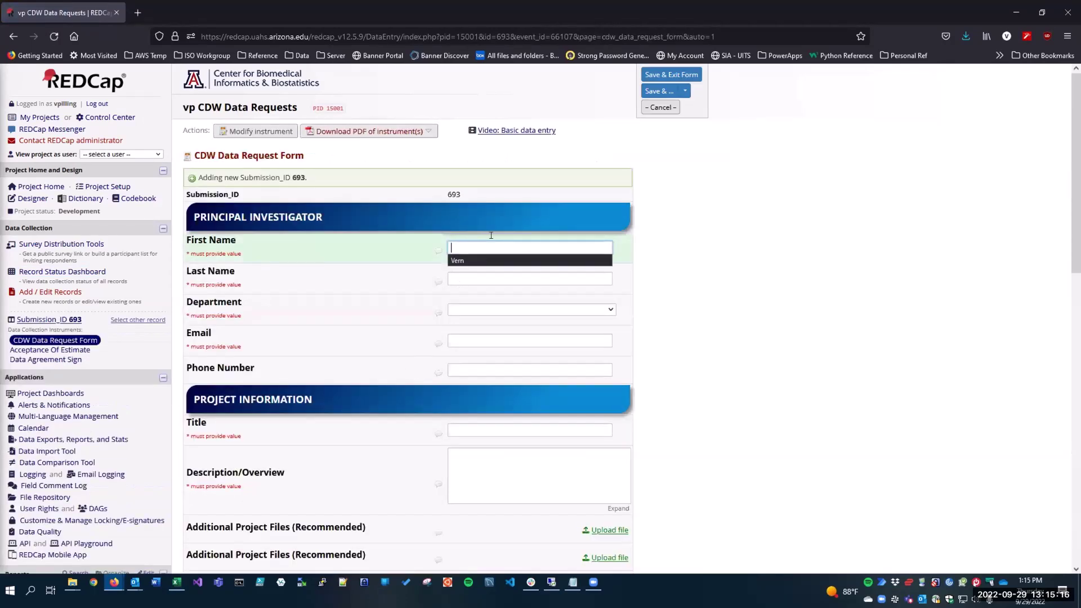
Enter the requester's first and last name, department Academic Services/Undergrad Ed, and e-mail address.
key(Tab)
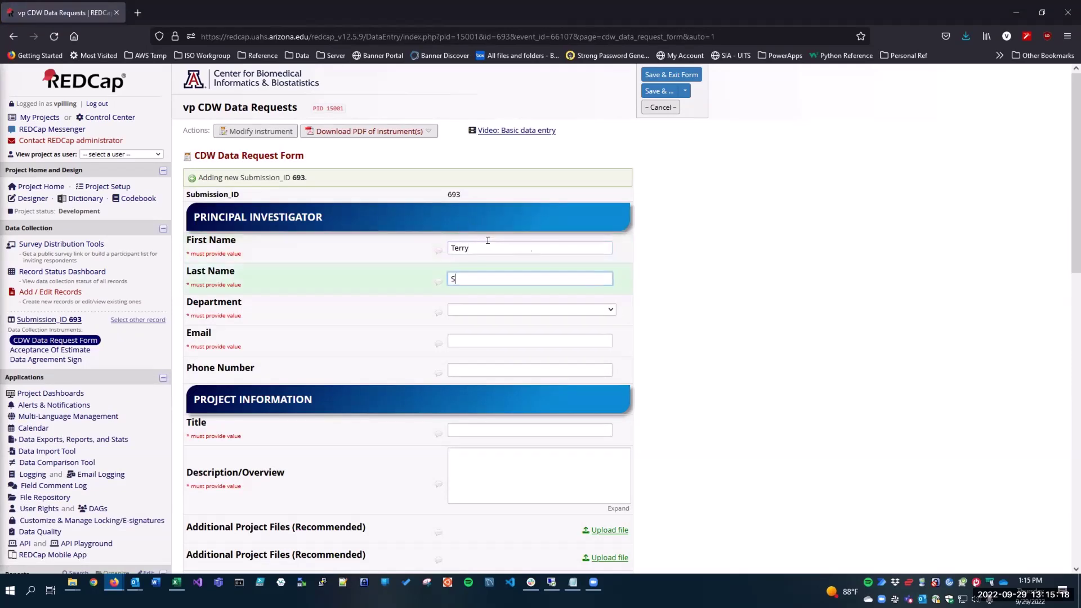
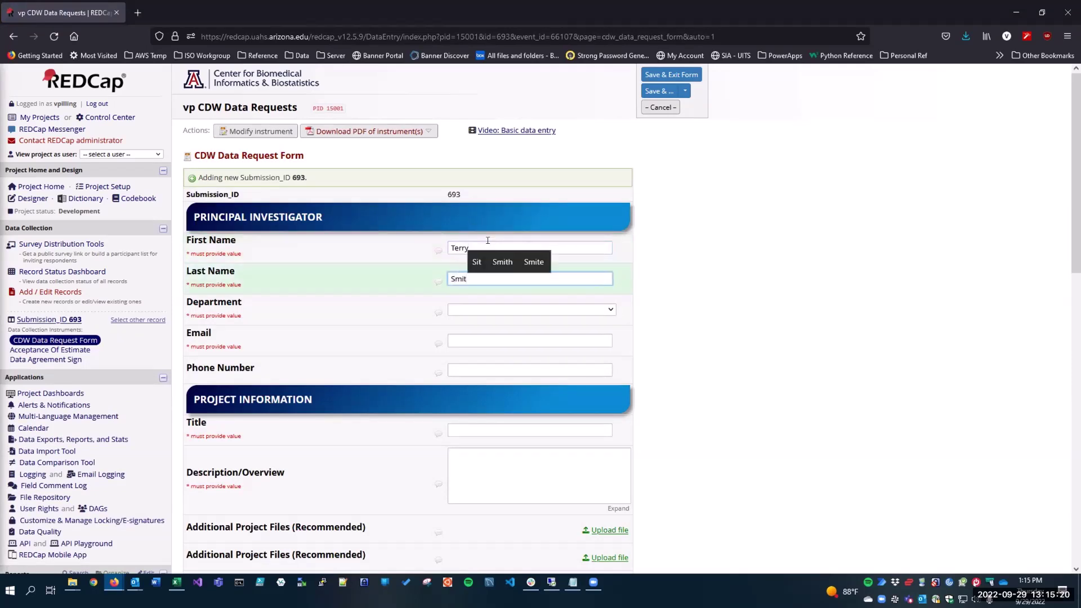
key(Tab)
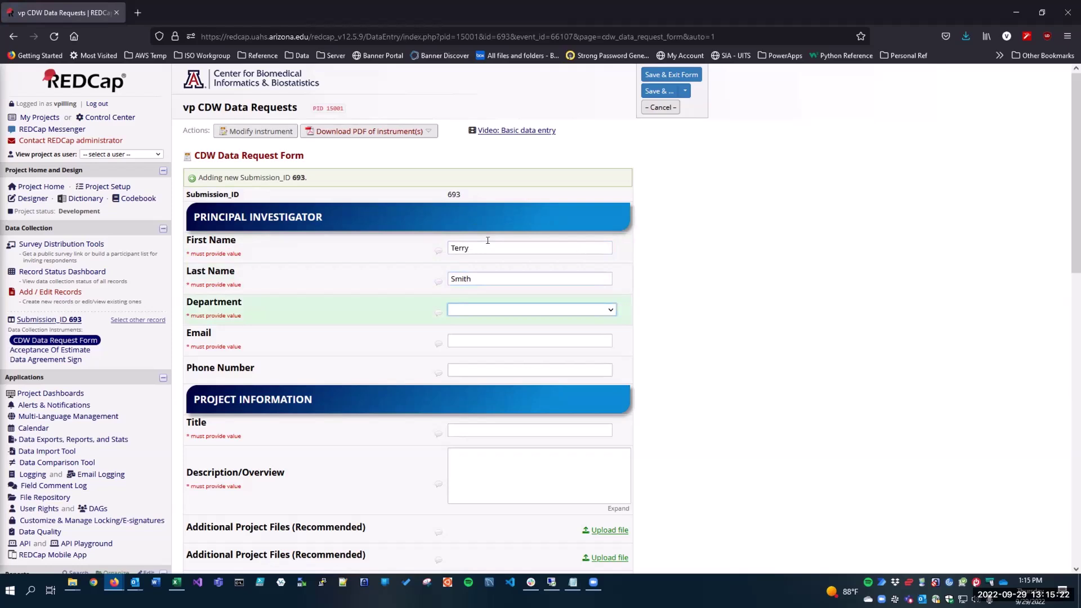
click(545, 311)
click(543, 430)
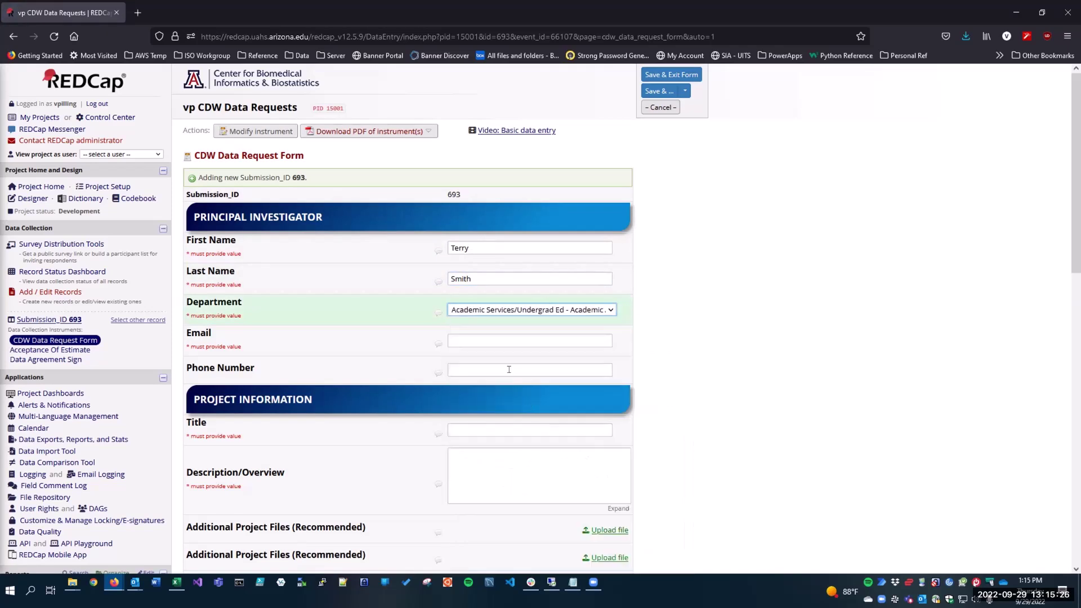
click(513, 335)
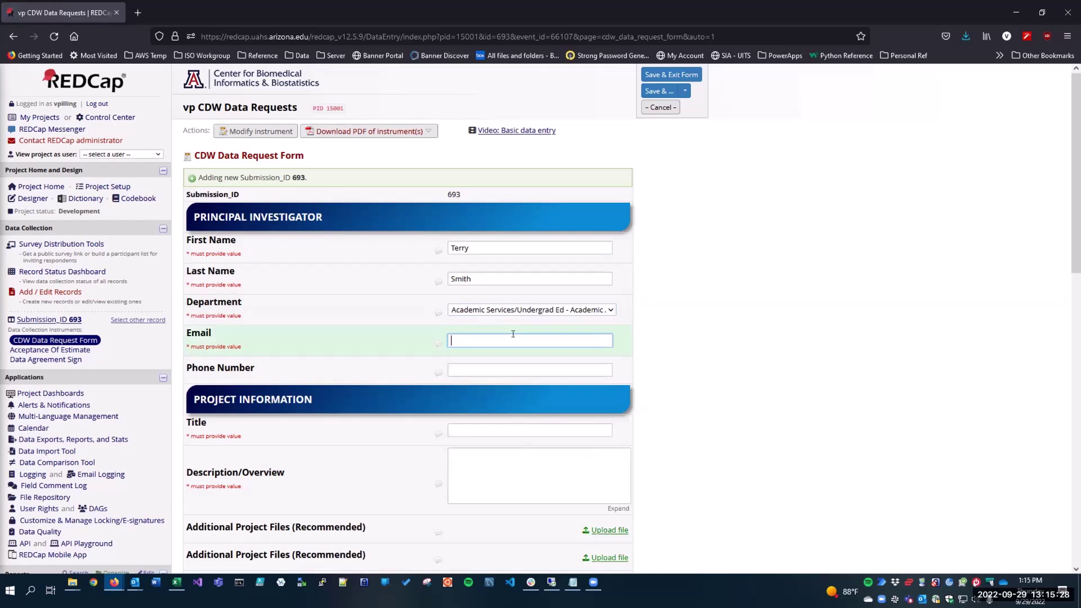
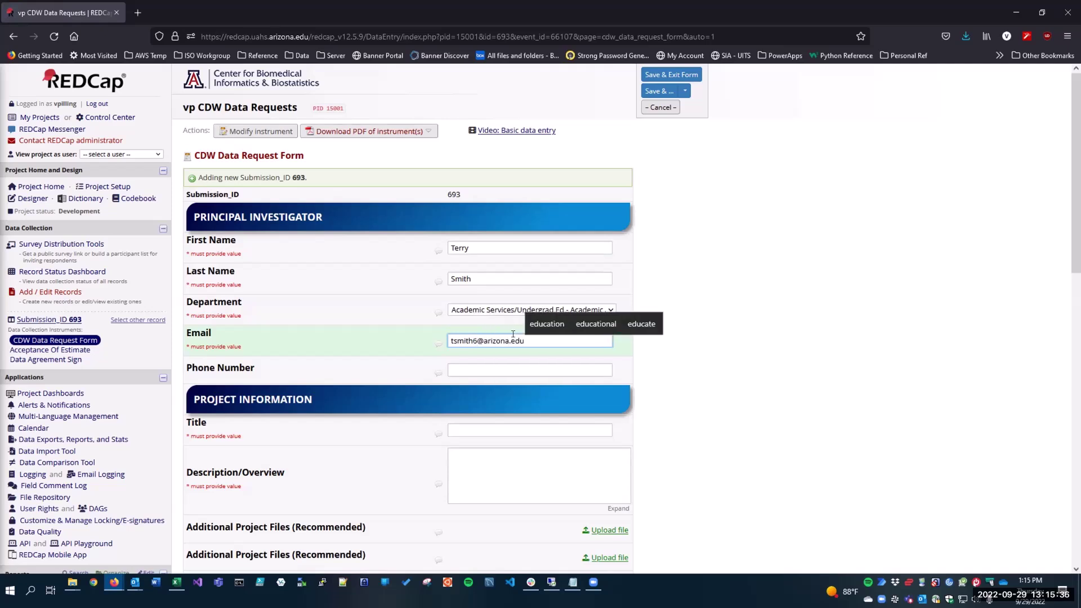
key(Tab)
Enter project title 'Project 12', description 'Test Project', and choose Fully de-identified data.
scroll(375, 401, down, 3)
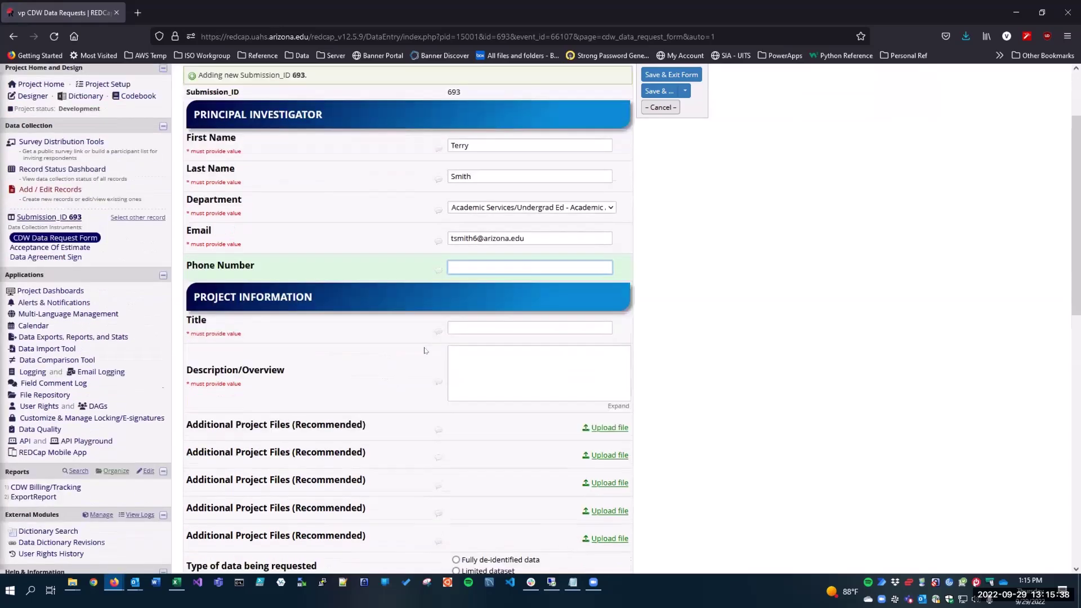
click(487, 251)
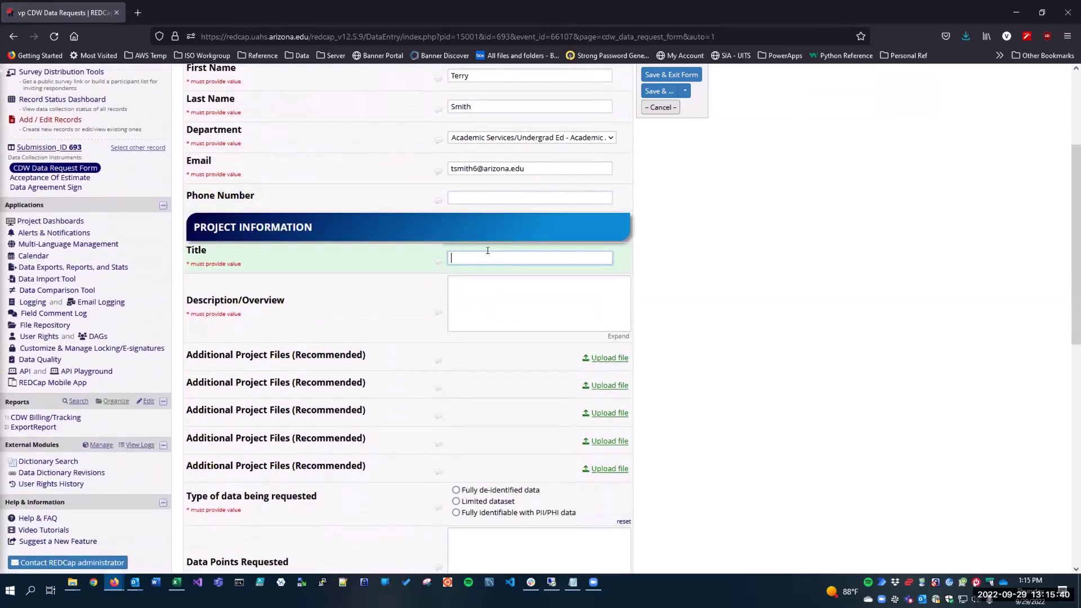
text(Projec)
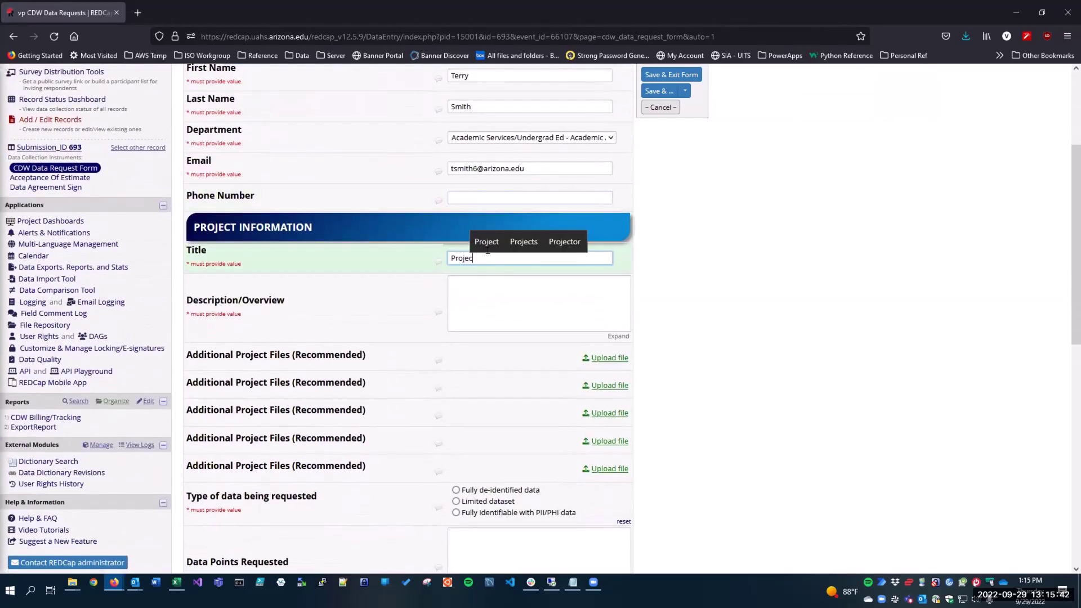
text(t 12)
key(Tab)
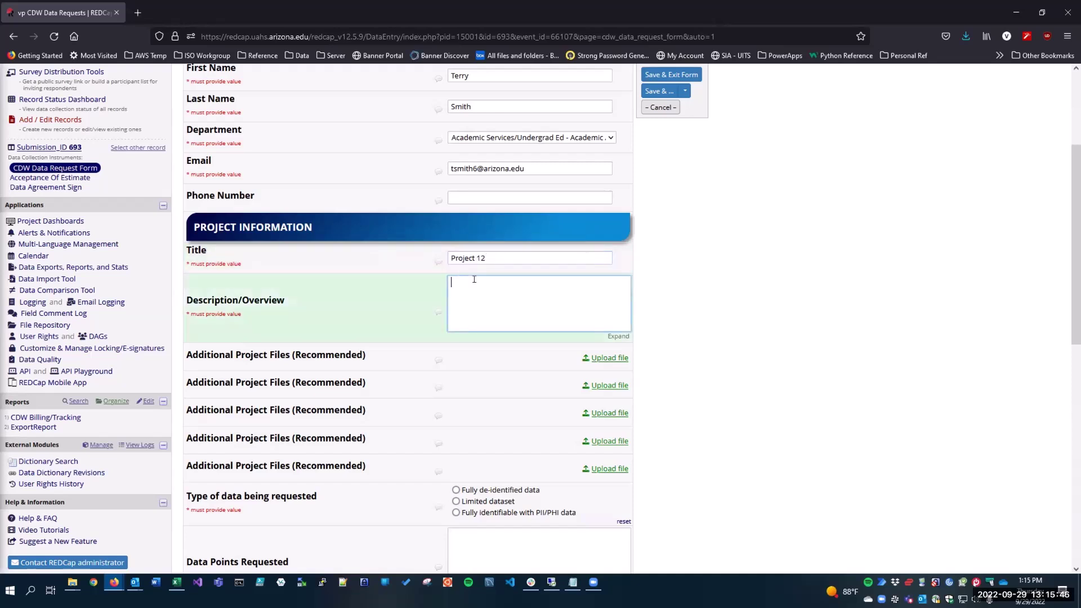
text(Test Project)
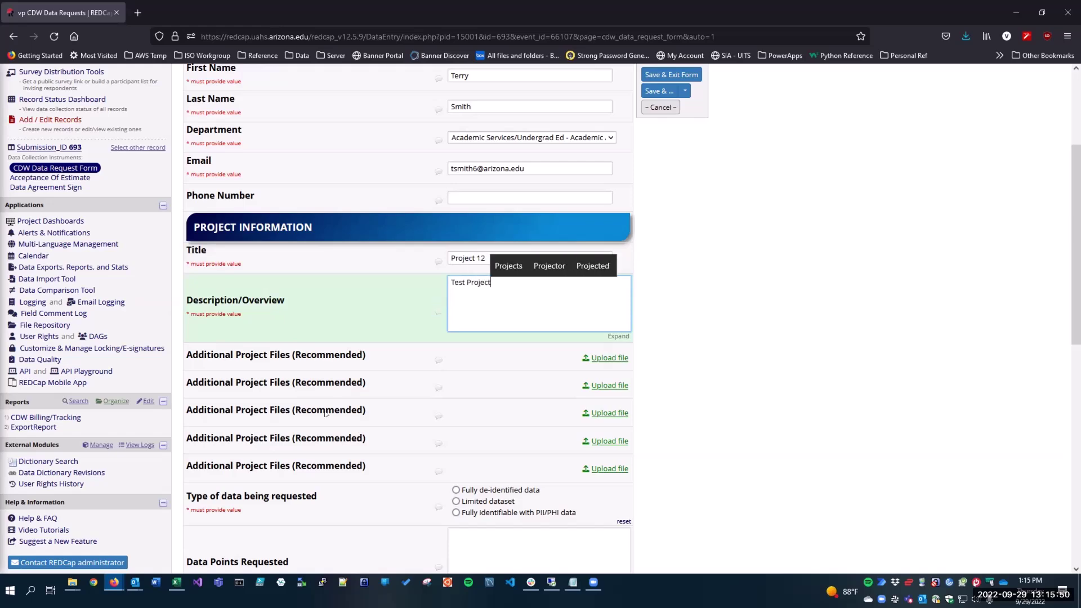
scroll(391, 384, down, 2)
scroll(391, 385, down, 6)
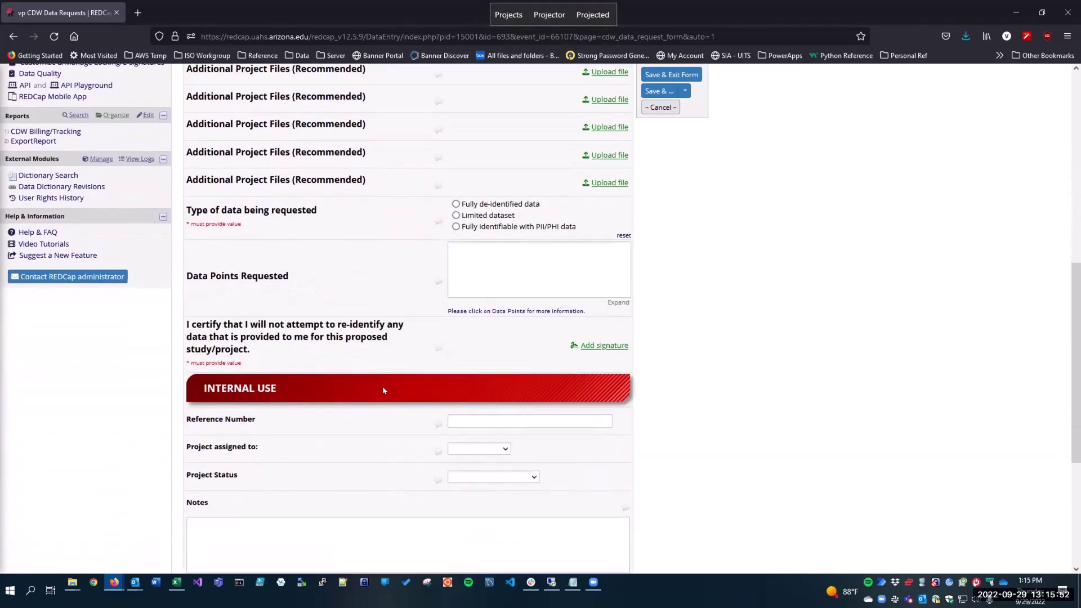
click(466, 206)
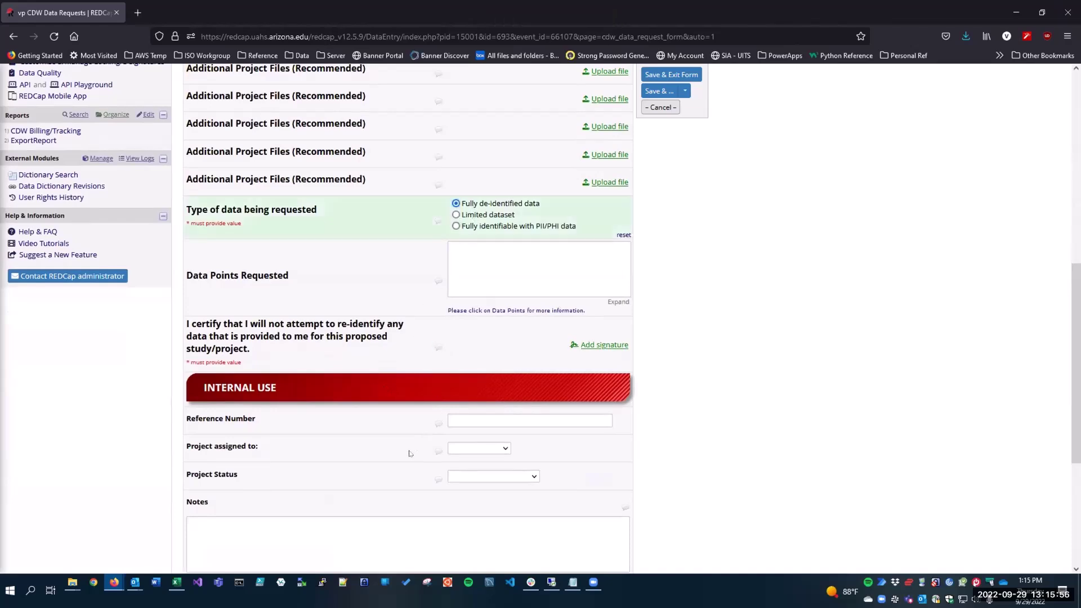
scroll(409, 453, down, 7)
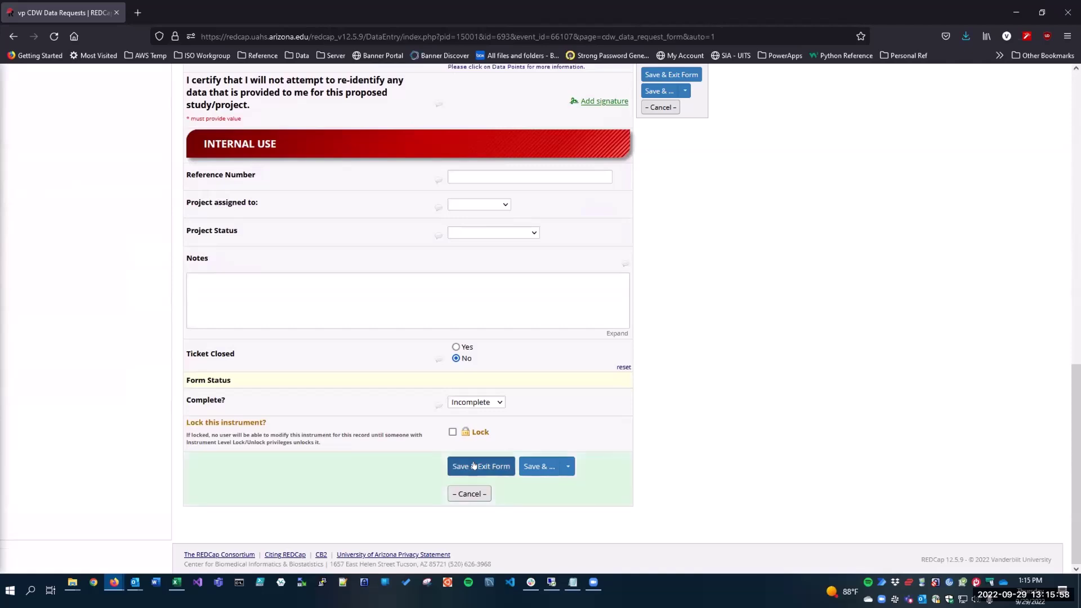
Attempt to save the form and dismiss the required-fields notice.
click(473, 465)
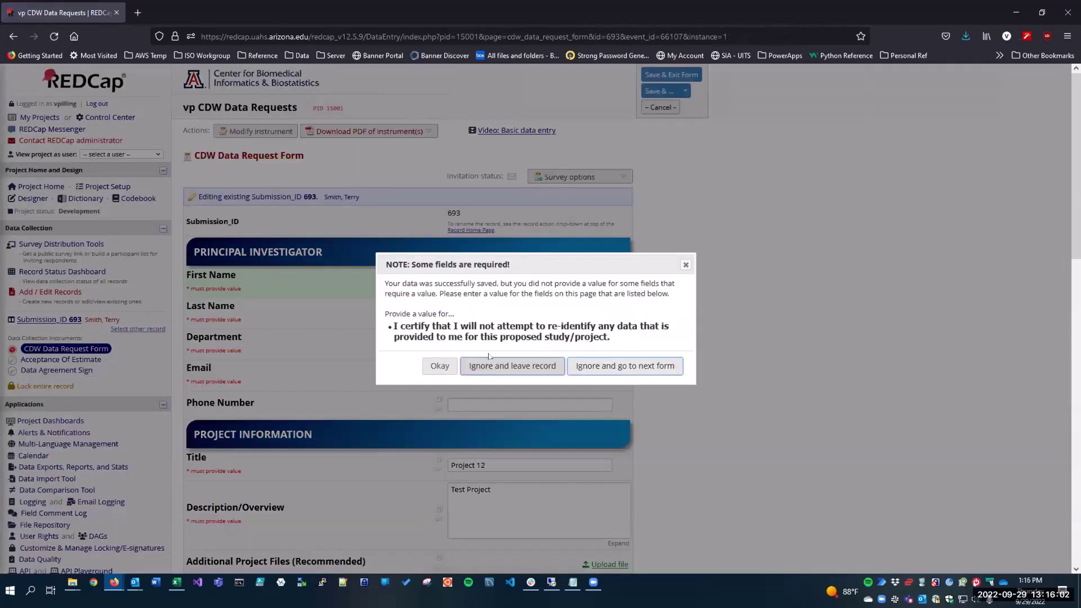
click(445, 366)
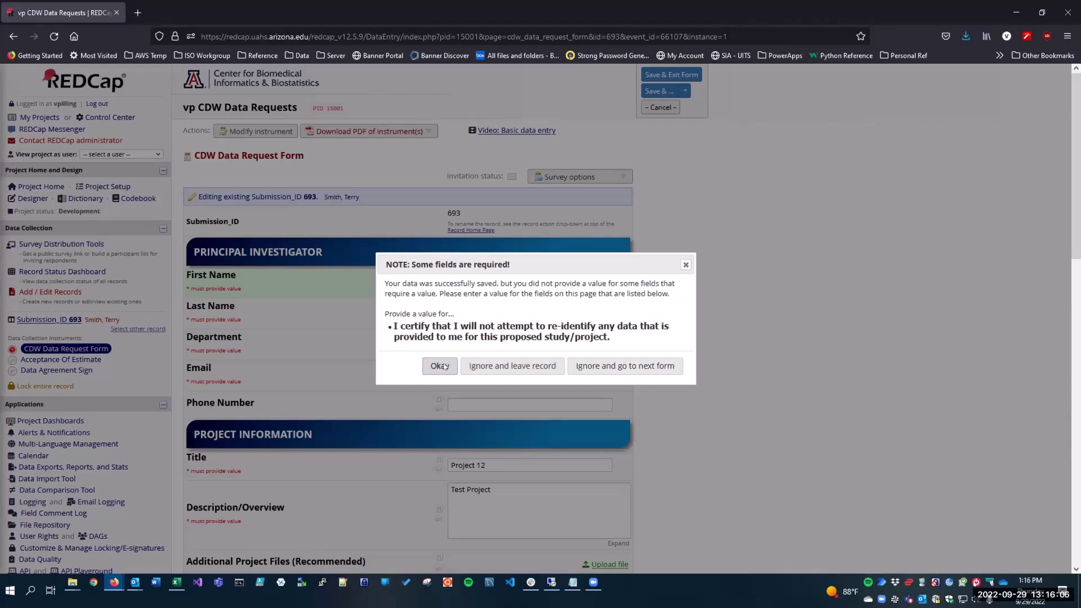
scroll(407, 444, down, 12)
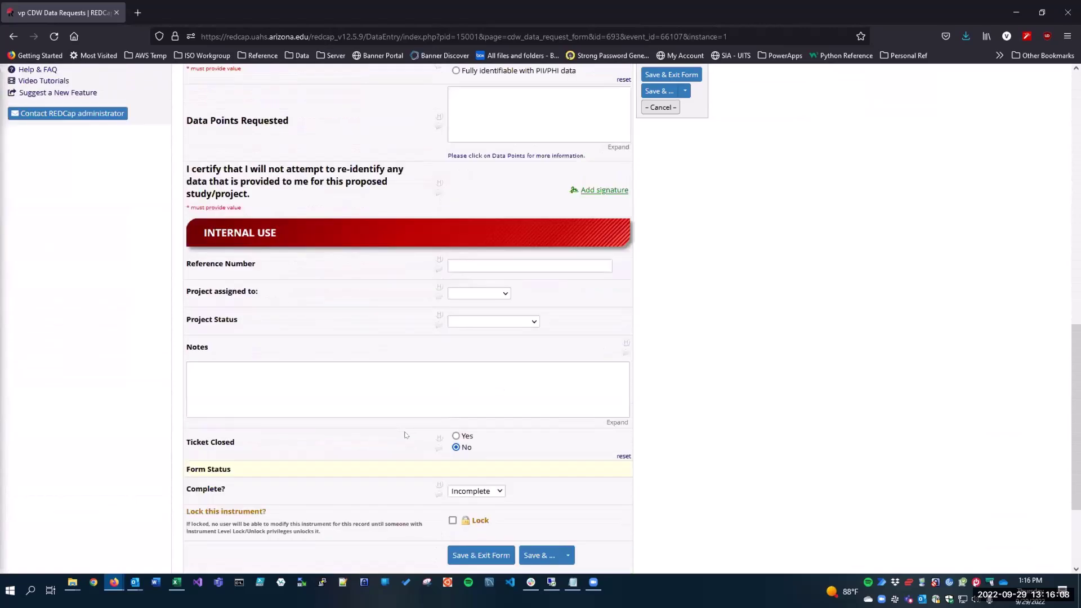
scroll(543, 302, up, 6)
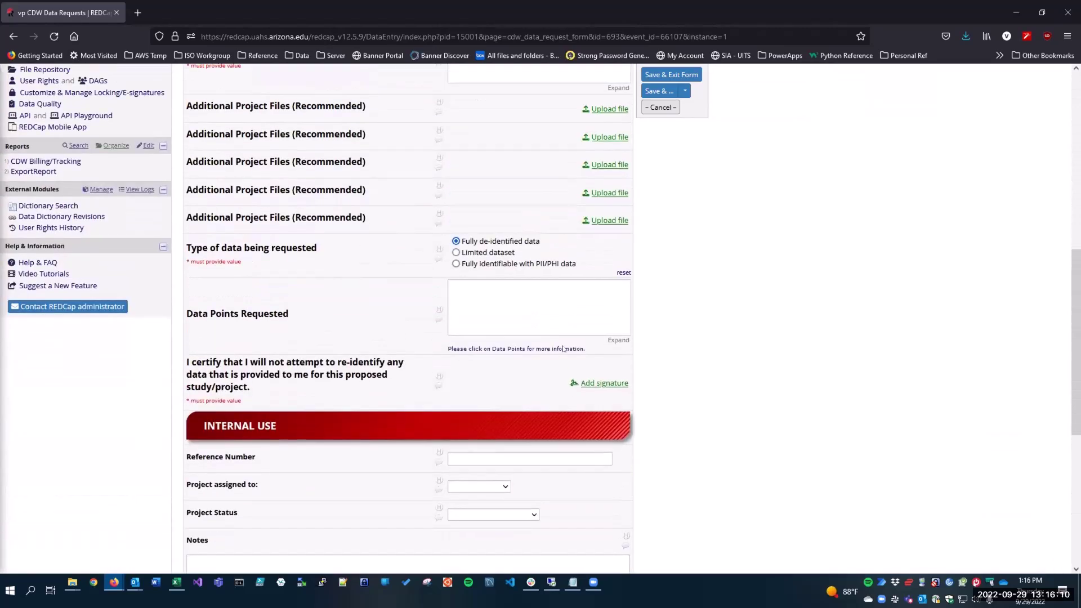
Draw and save an X signature for the certification, then save and exit the form.
click(608, 394)
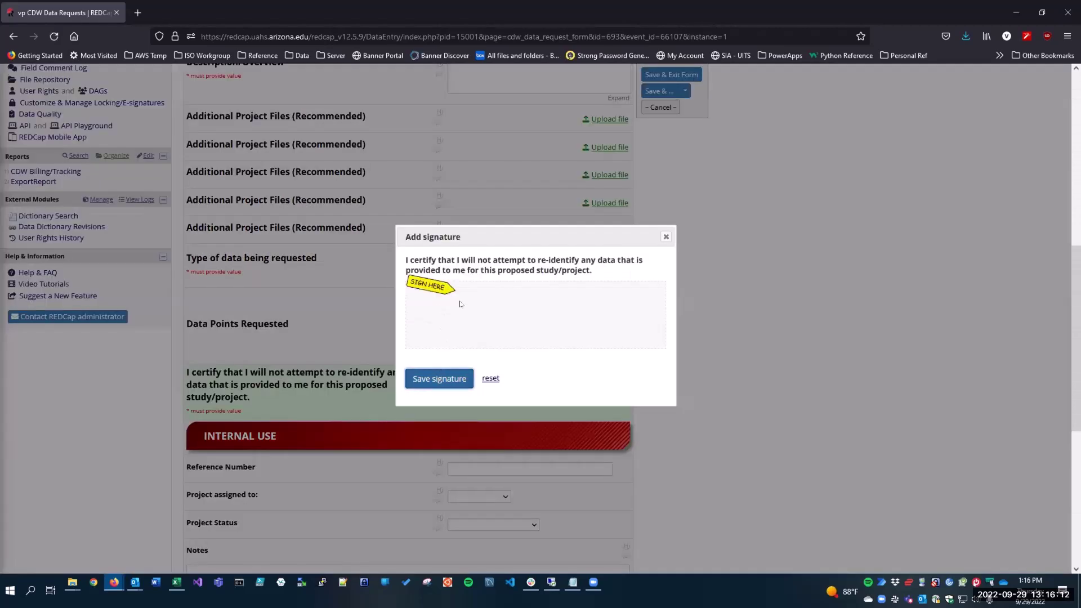
drag(506, 306, 464, 333)
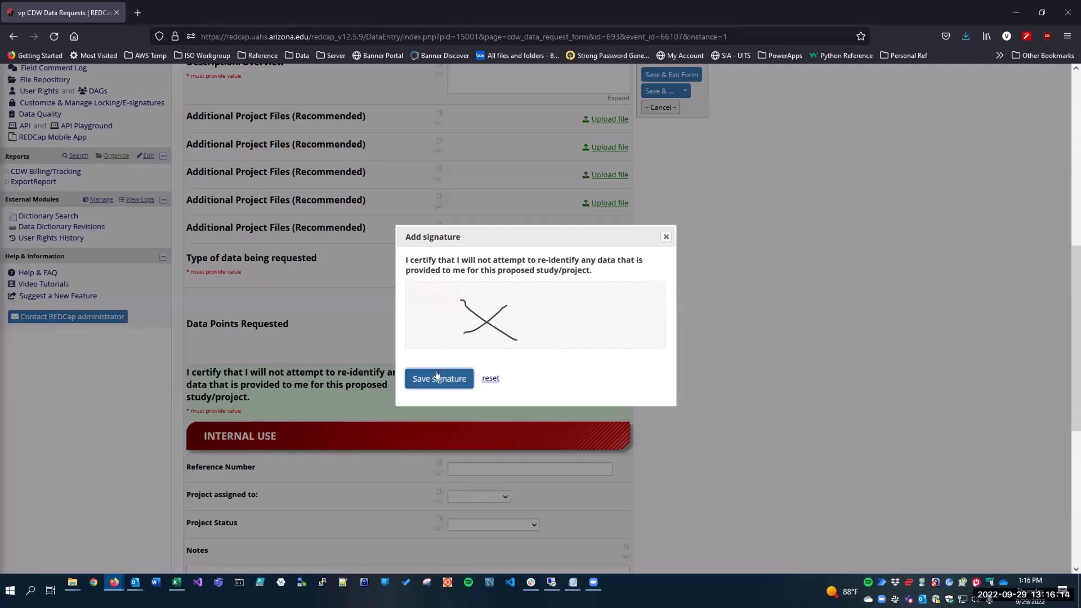
click(421, 380)
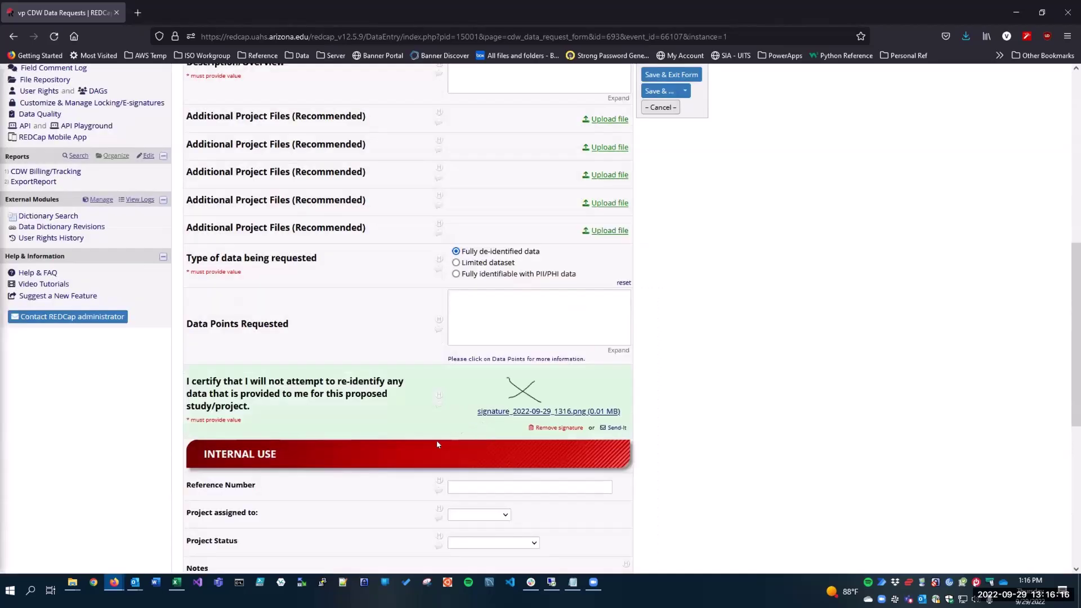
scroll(389, 447, down, 3)
scroll(388, 447, down, 3)
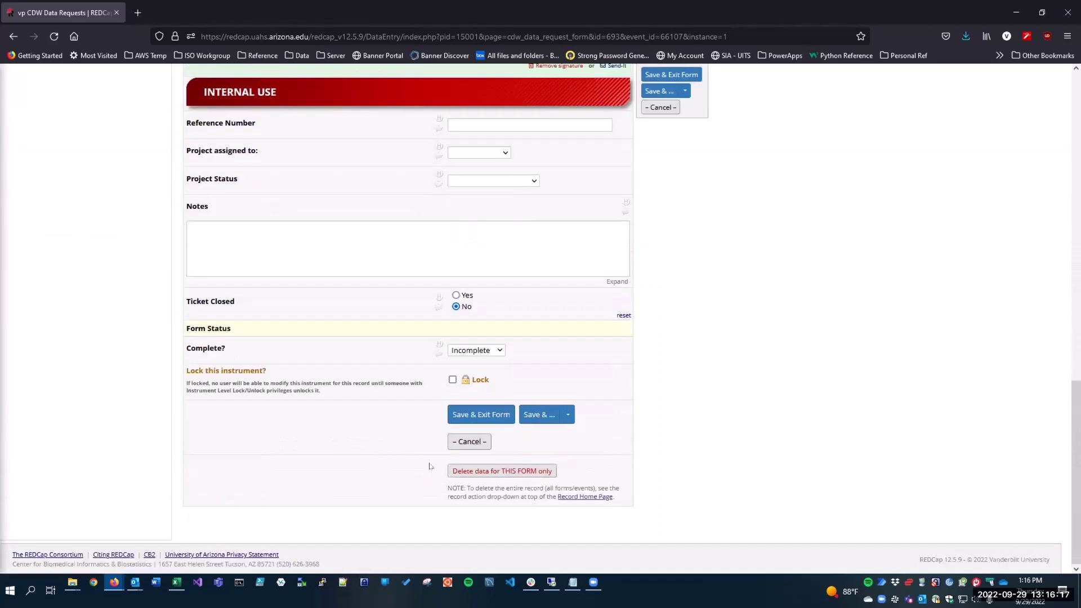
click(479, 415)
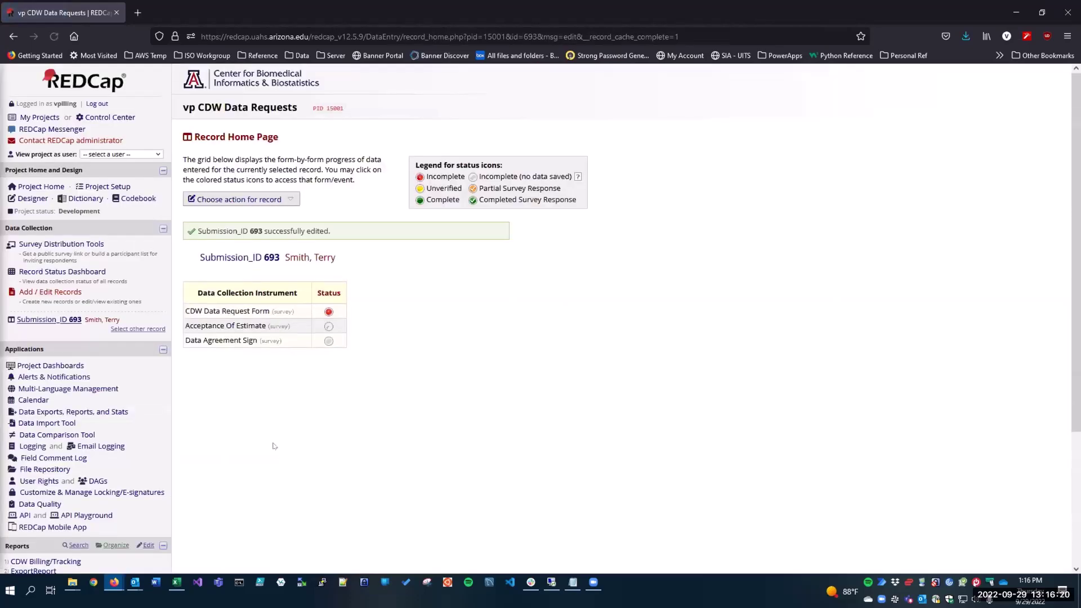
Refresh the Active table in Excel and select C7 in new row 7.
click(180, 588)
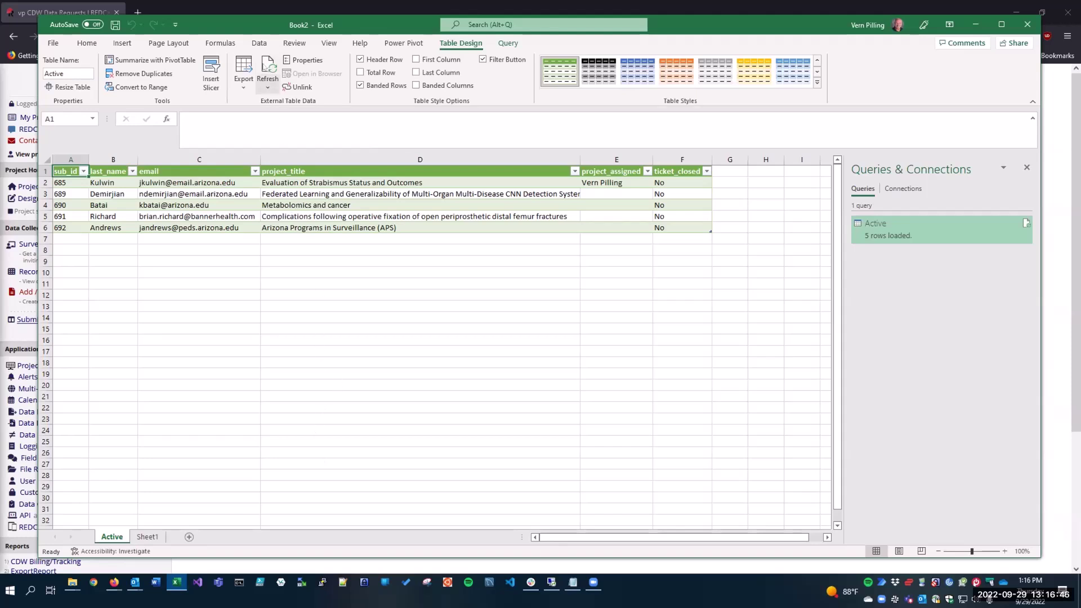
click(268, 67)
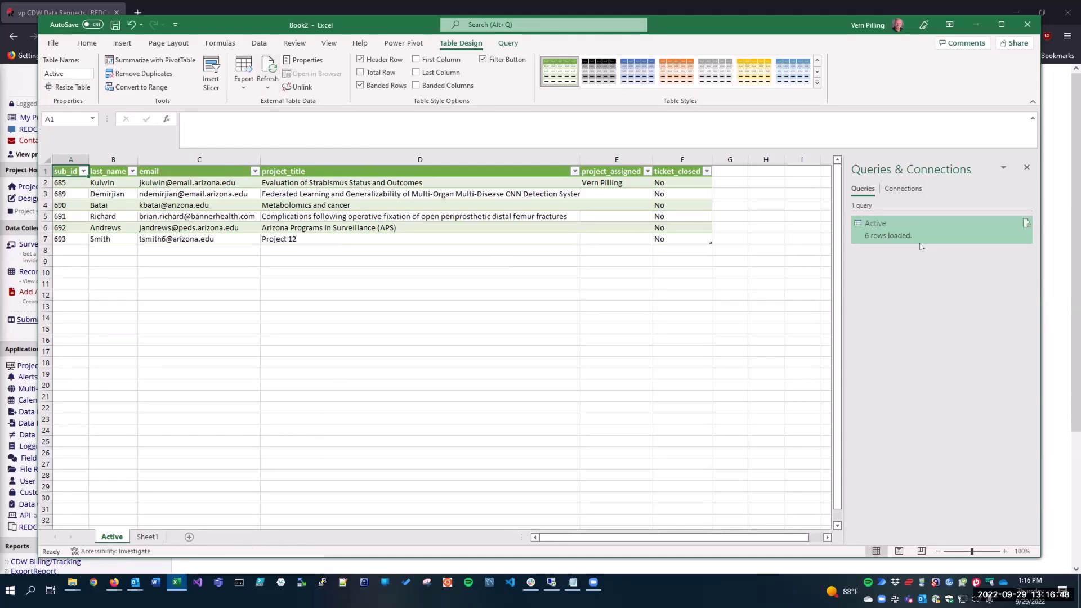
mouse_move(915, 234)
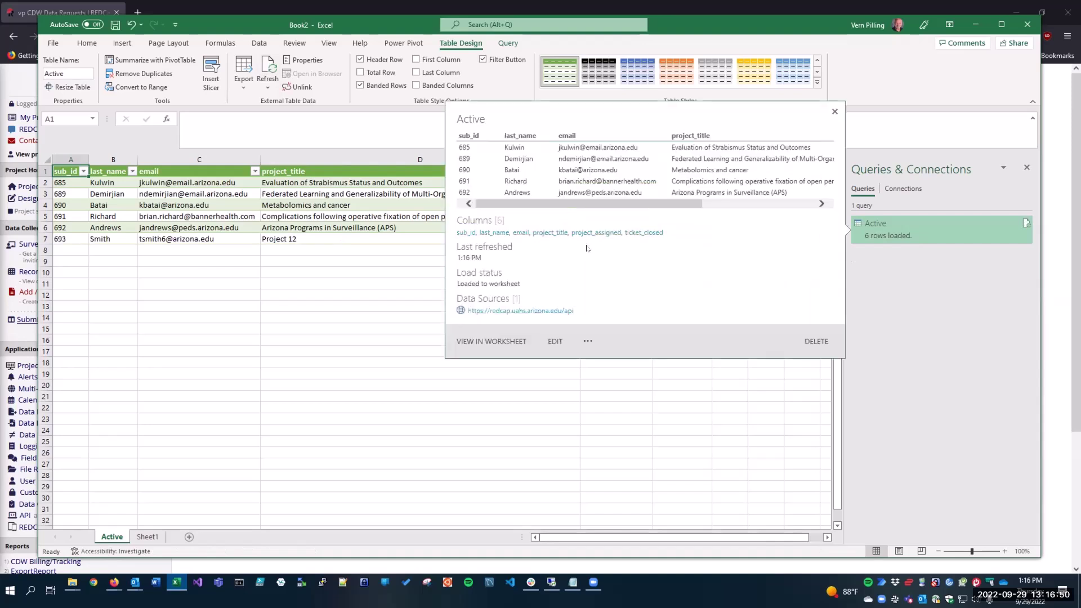
click(165, 240)
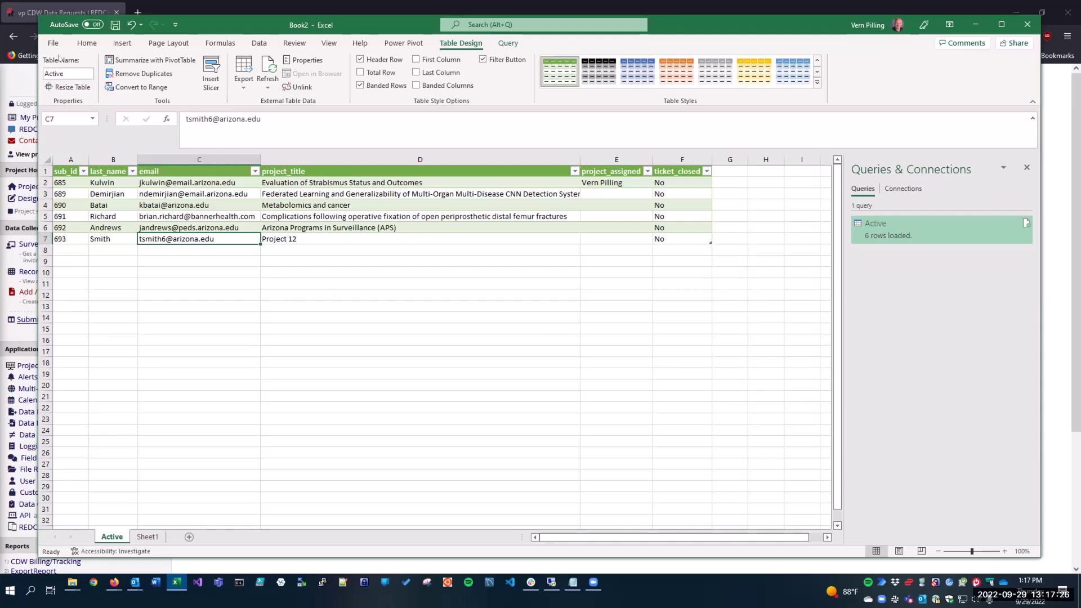
Save the new workbook under its default name Book2 in the OneDrive Documents location.
click(116, 25)
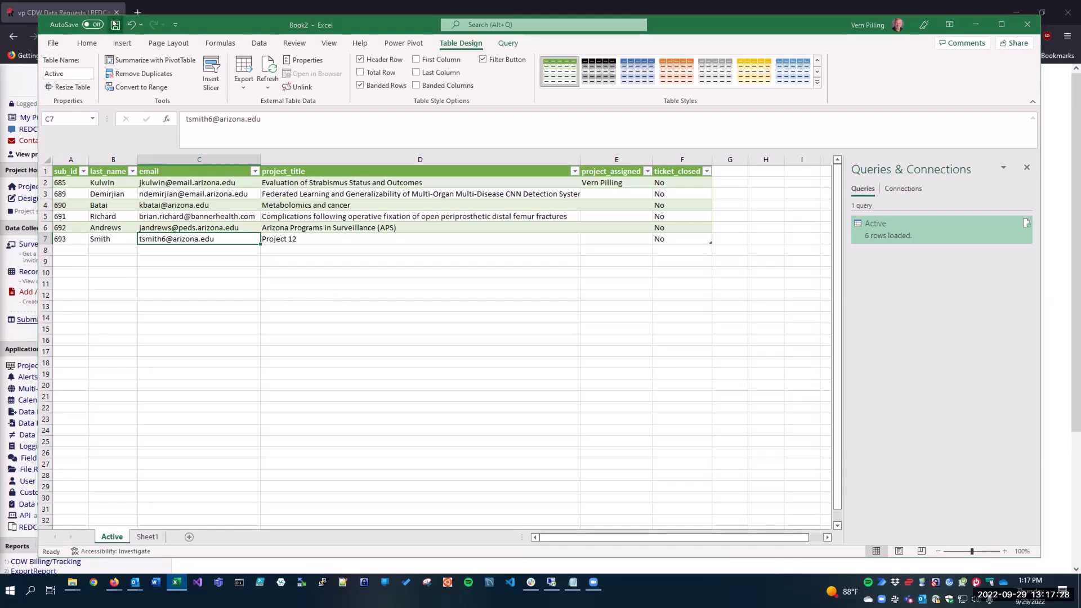
click(531, 309)
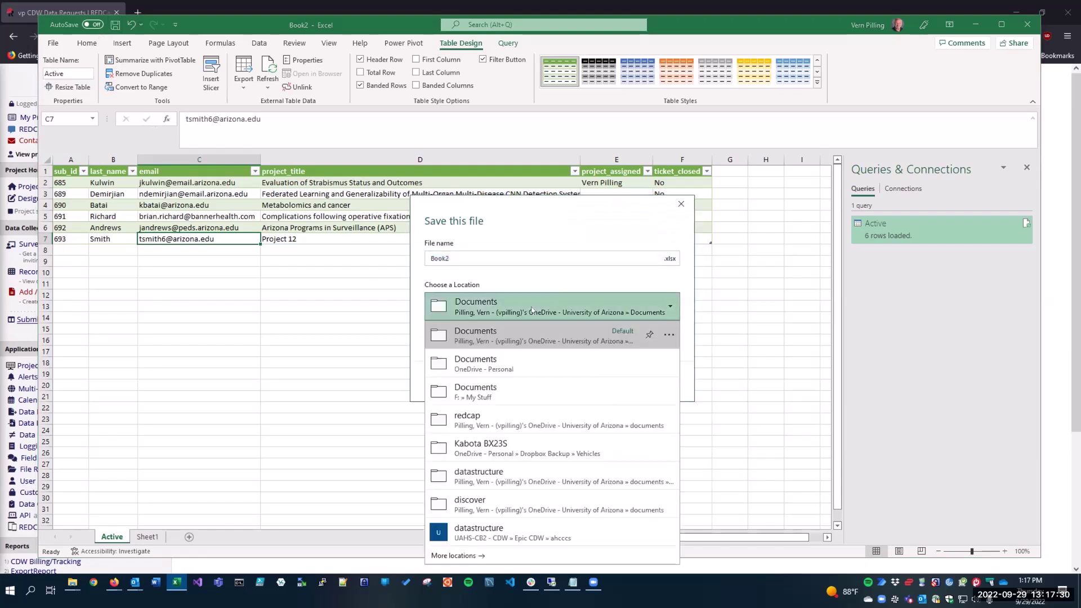
click(574, 258)
click(626, 385)
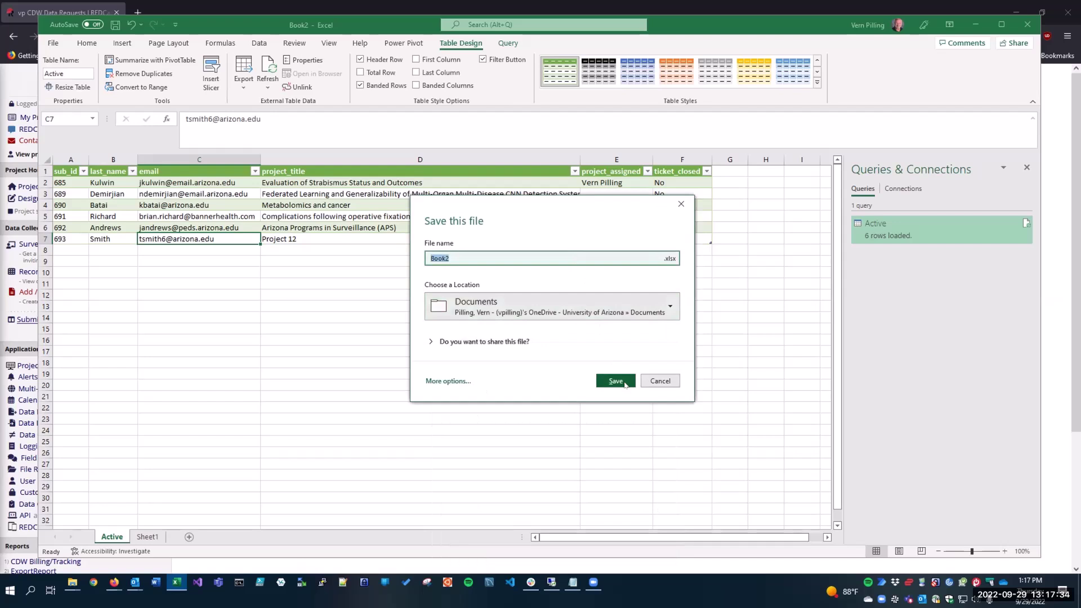
click(626, 382)
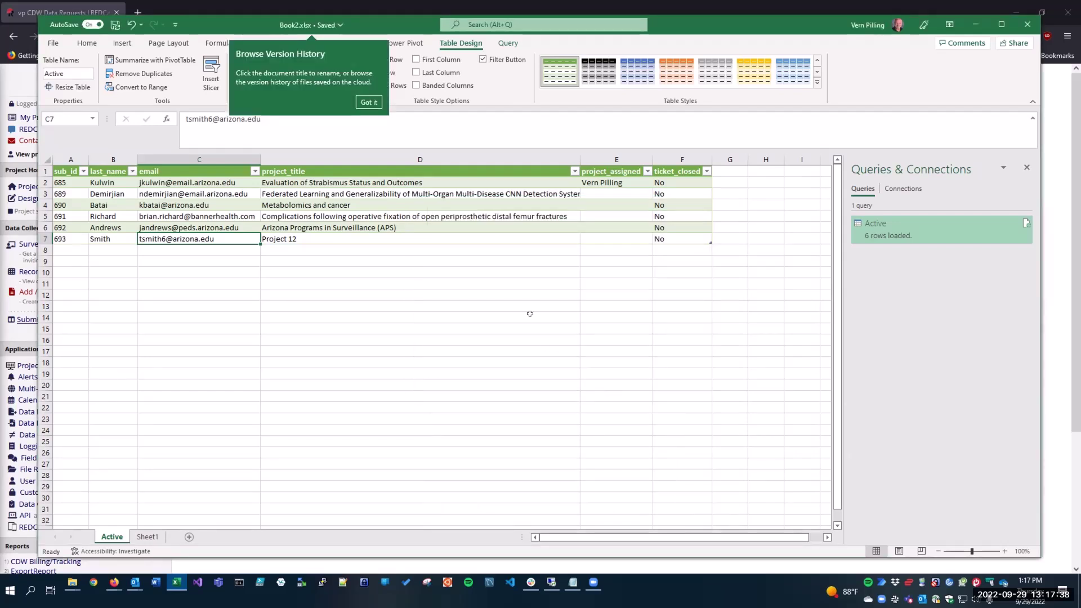
Dismiss the version history tip, save Book2 again, and show the File home screen.
key(Return)
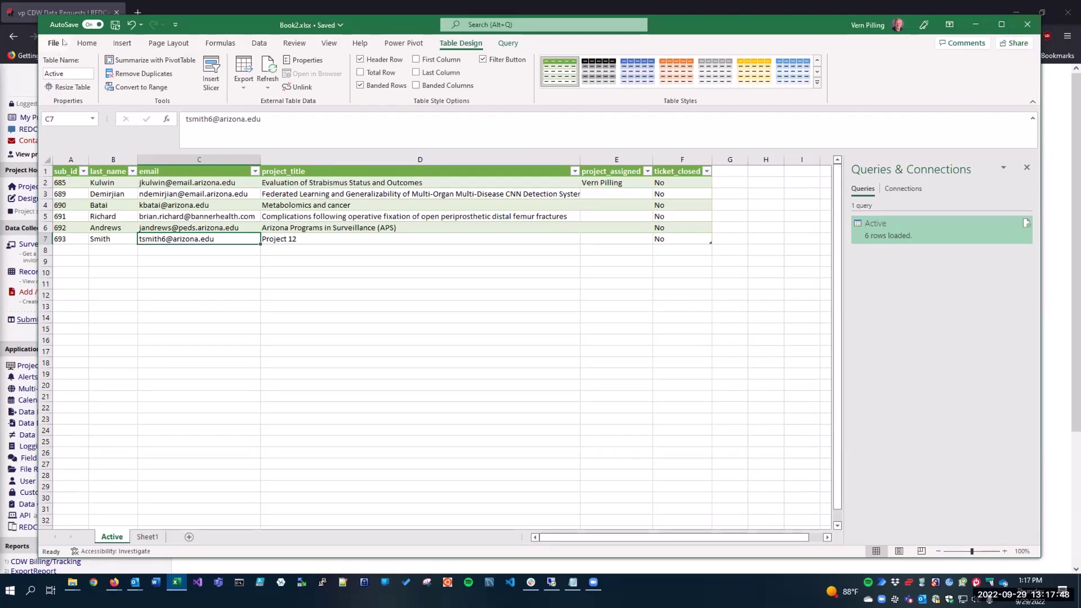
click(116, 24)
click(54, 42)
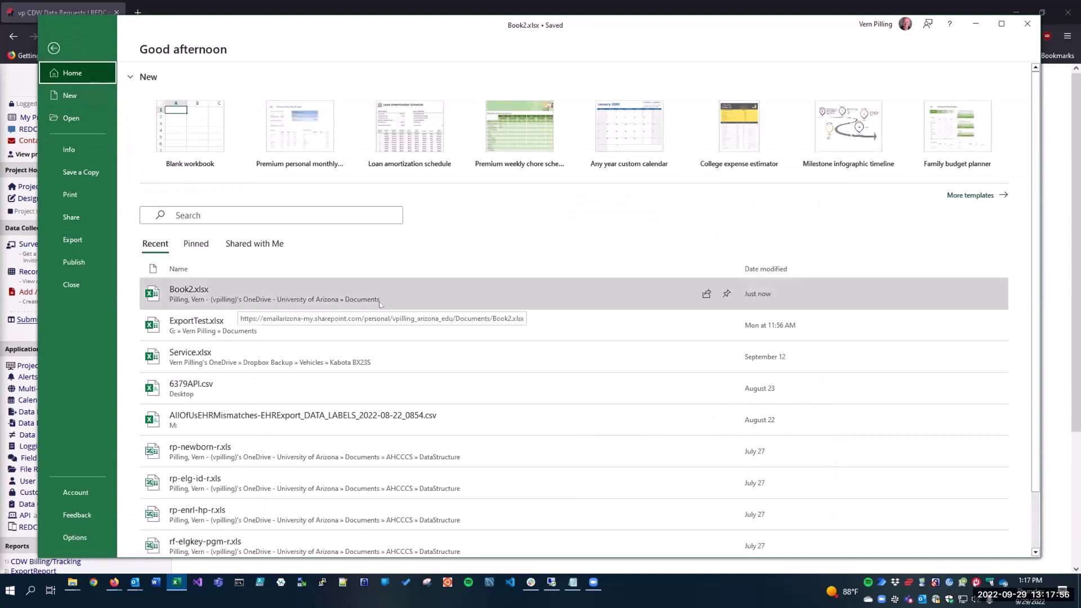
Return to REDCap and start a new record 694 on the data request form.
click(1025, 24)
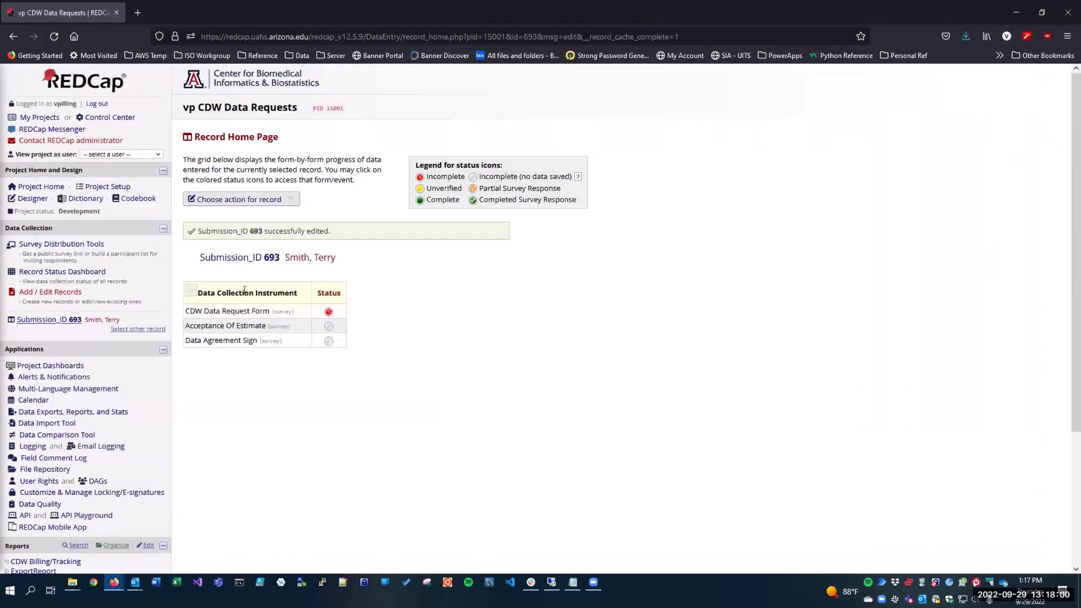
click(86, 272)
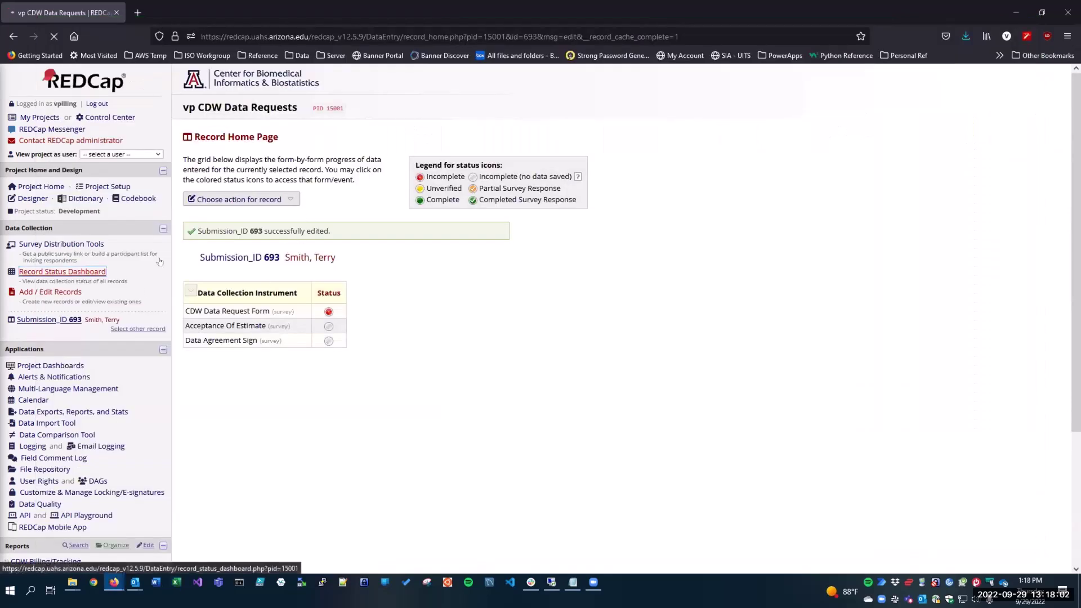
click(219, 280)
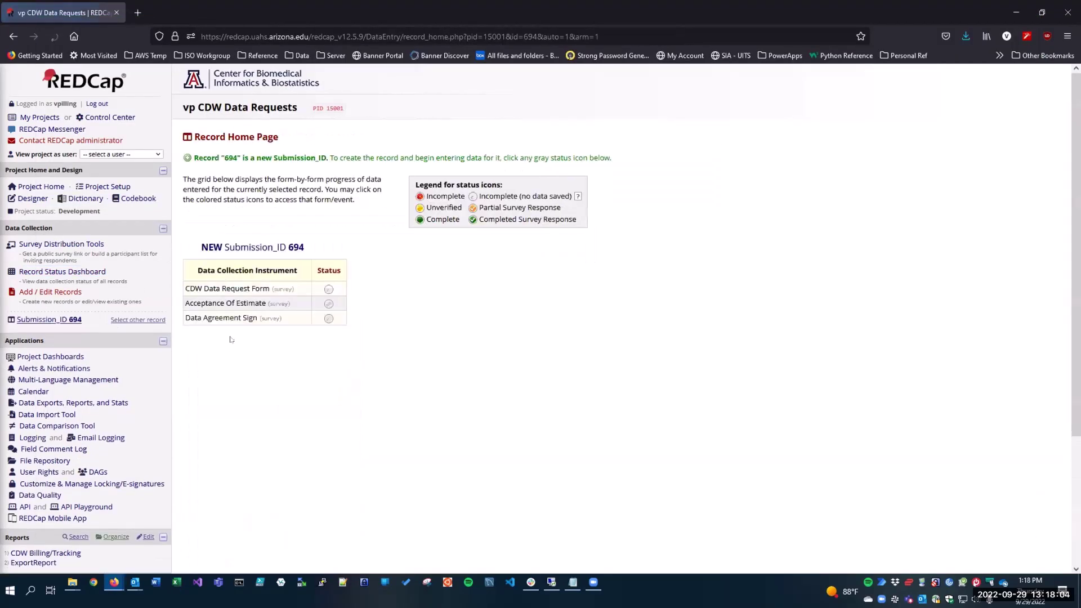
click(328, 289)
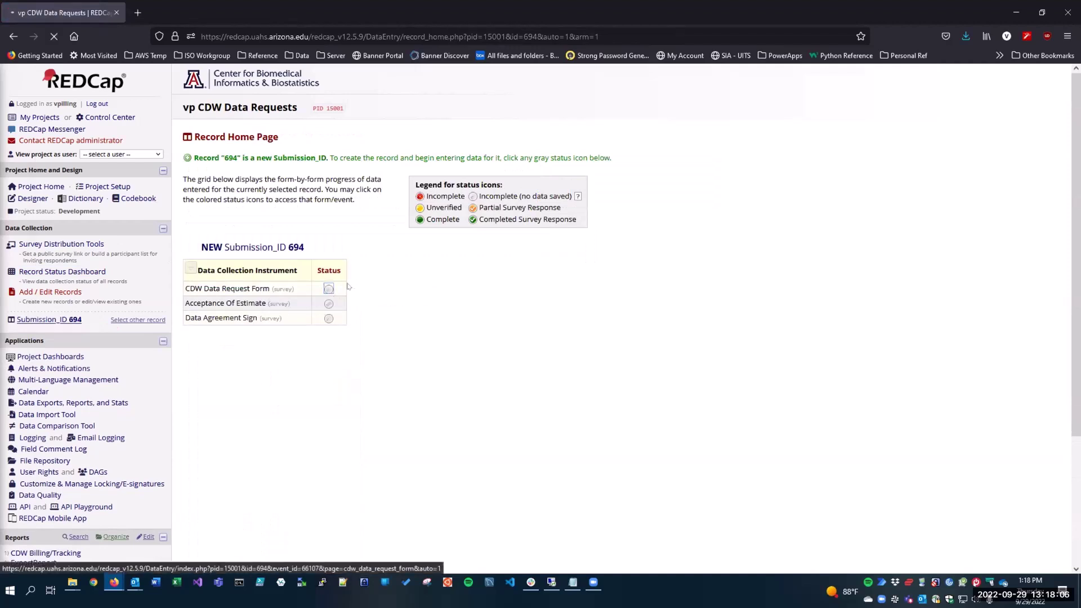
Enter the requester's name, department Administration - Academic Affairs Division, and e-mail address.
click(489, 248)
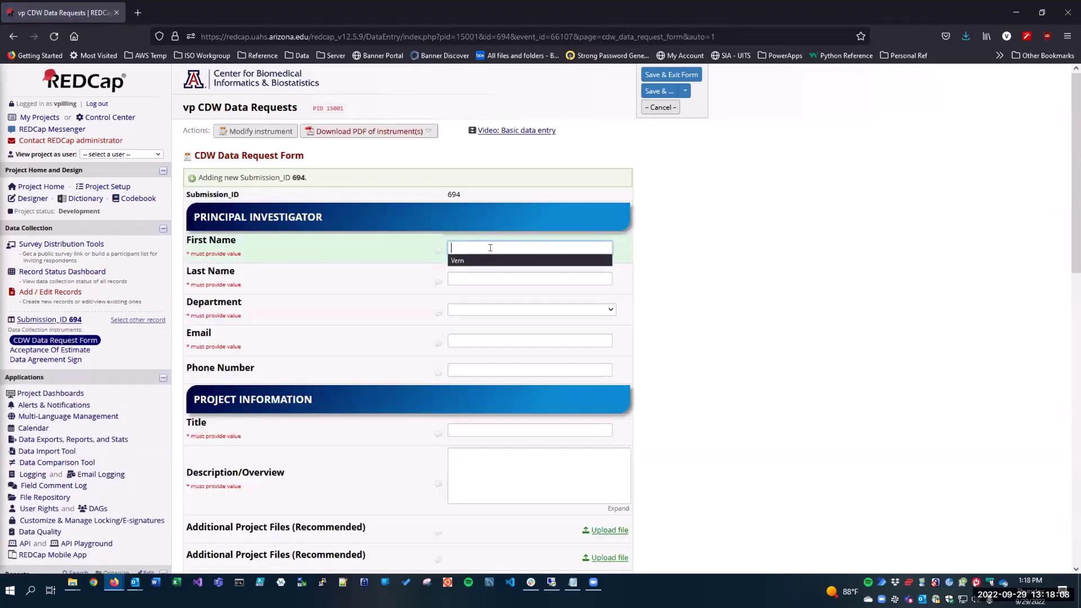
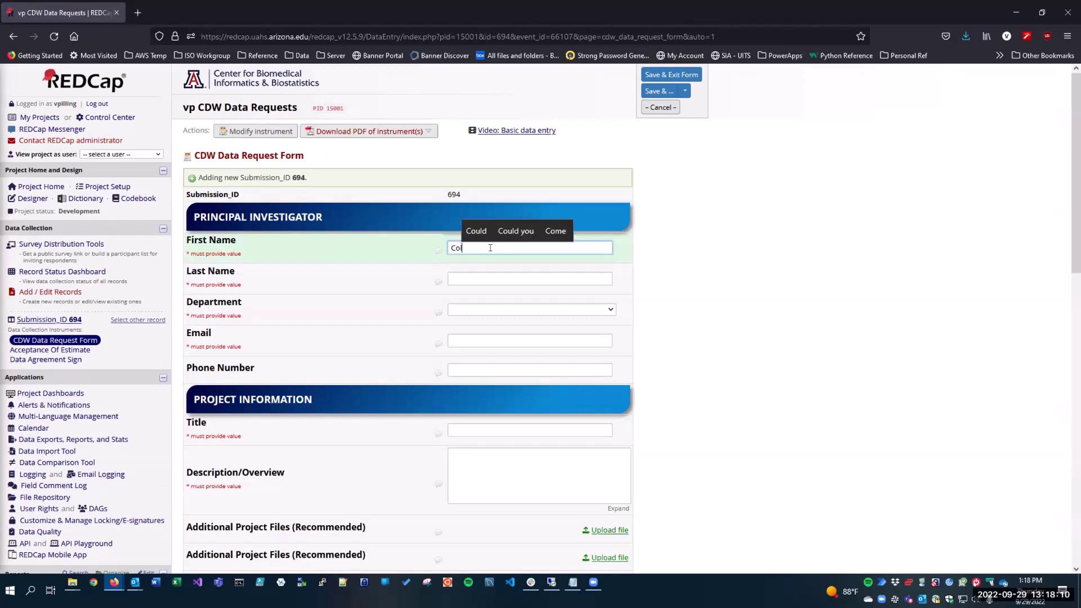
key(Tab)
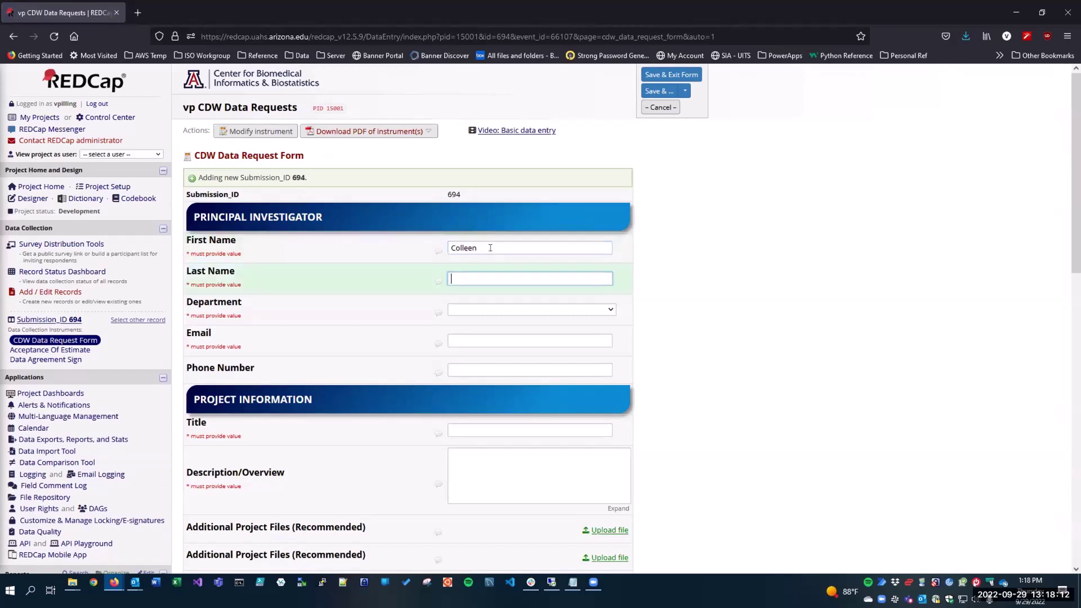
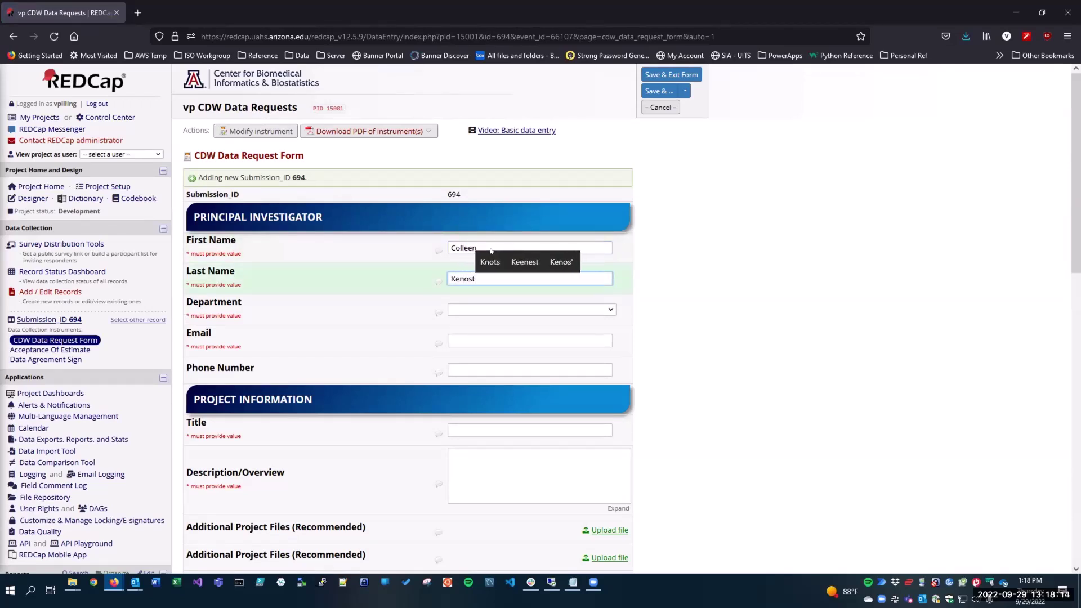
key(Tab)
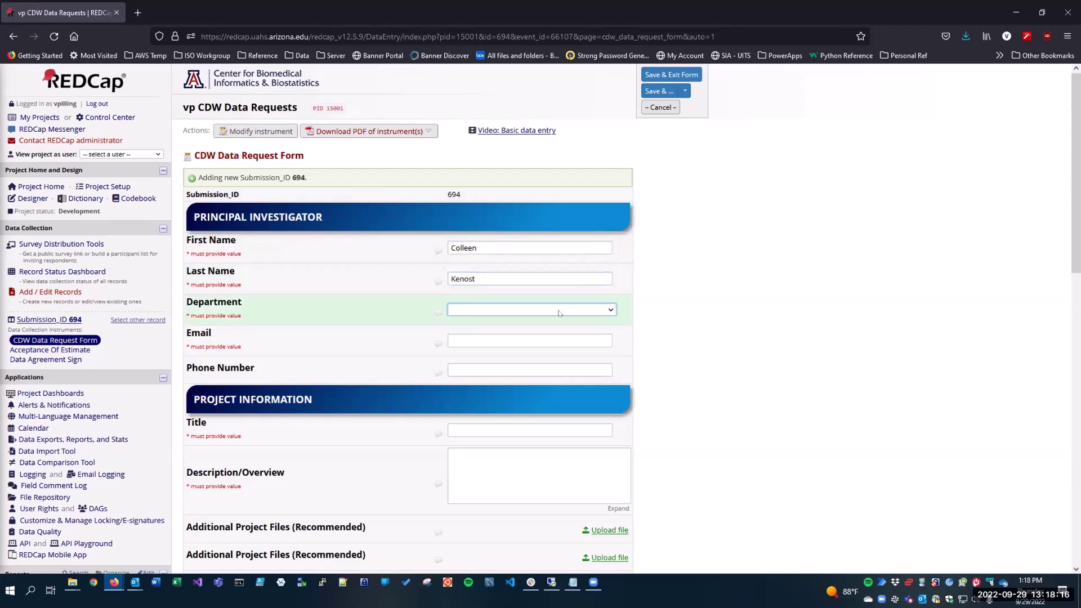
click(559, 310)
click(563, 498)
key(Tab)
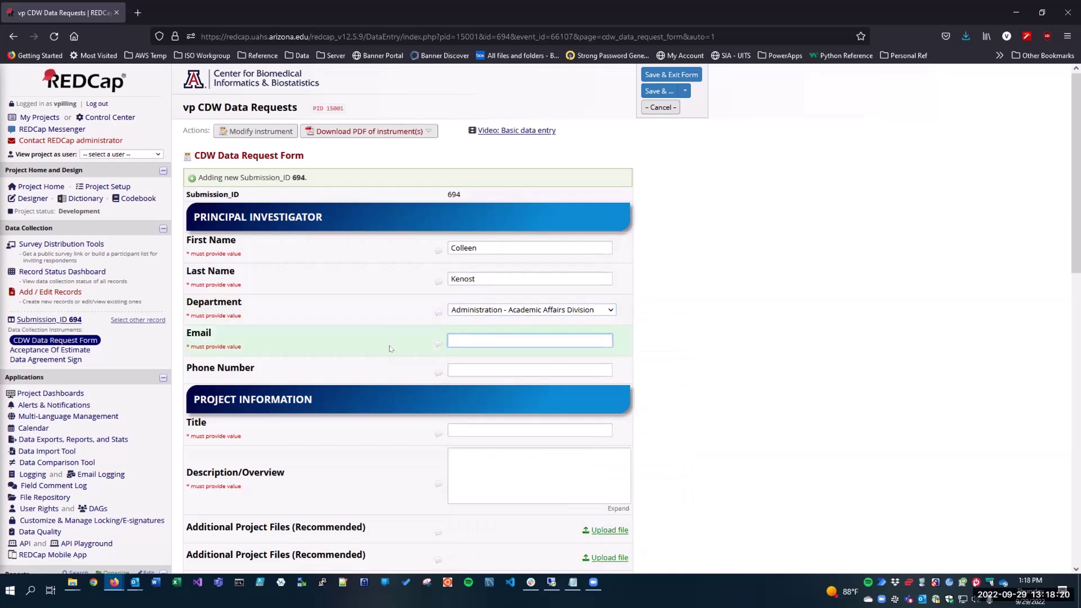
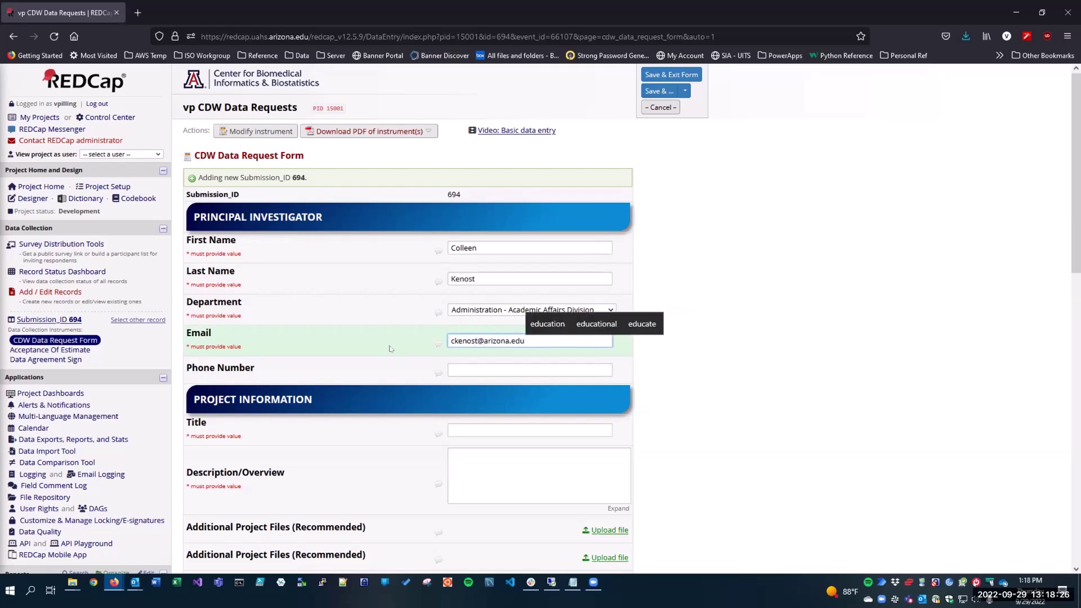
Enter title 'New Project', description 'New test project', and select Fully de-identified data.
scroll(390, 349, down, 3)
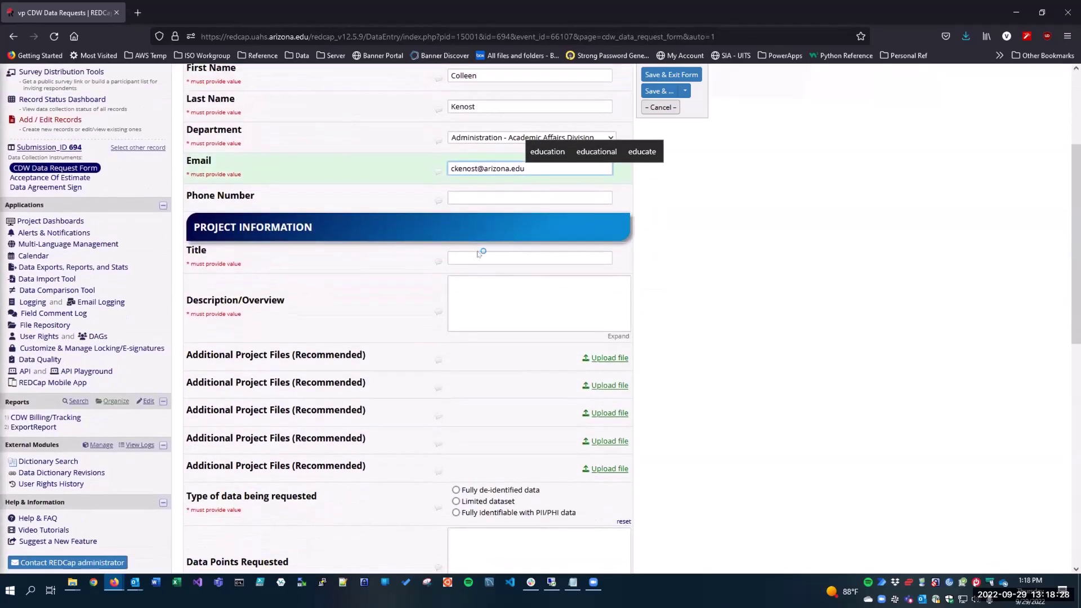
click(478, 256)
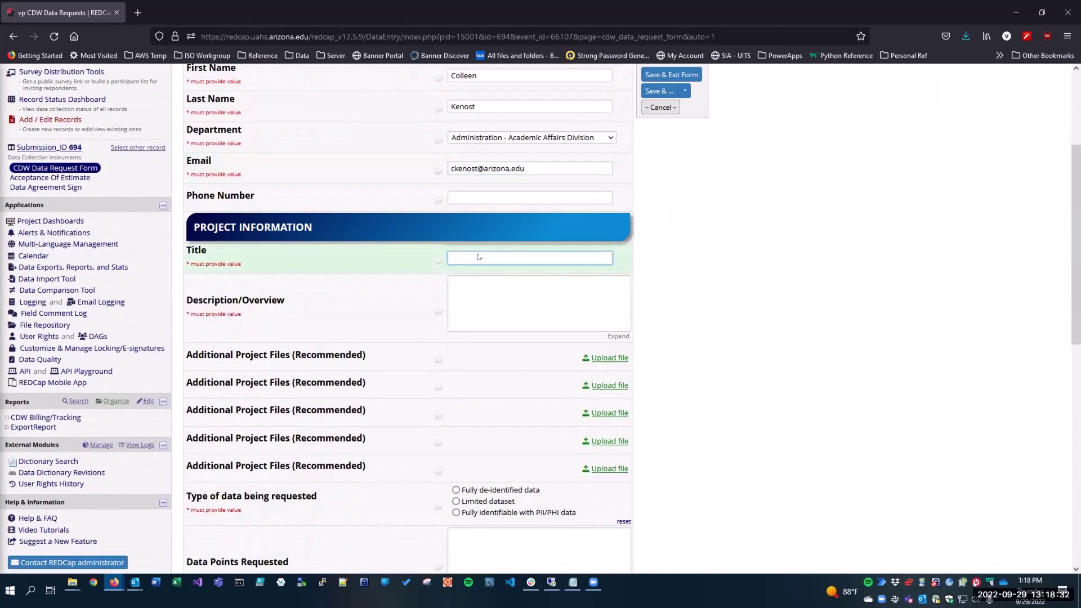
text(New )
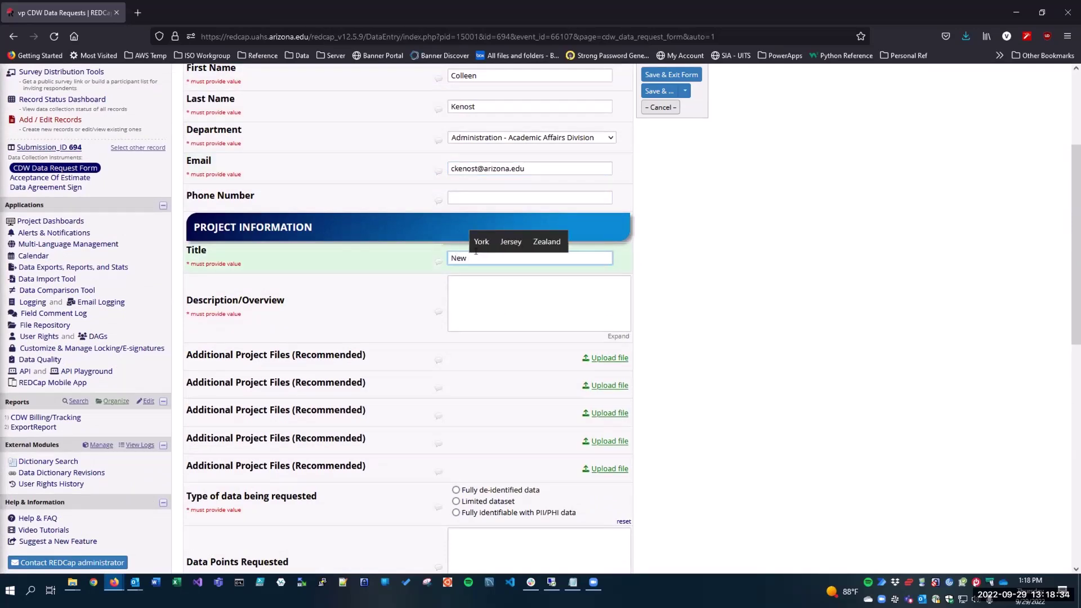
text(Project)
key(Tab)
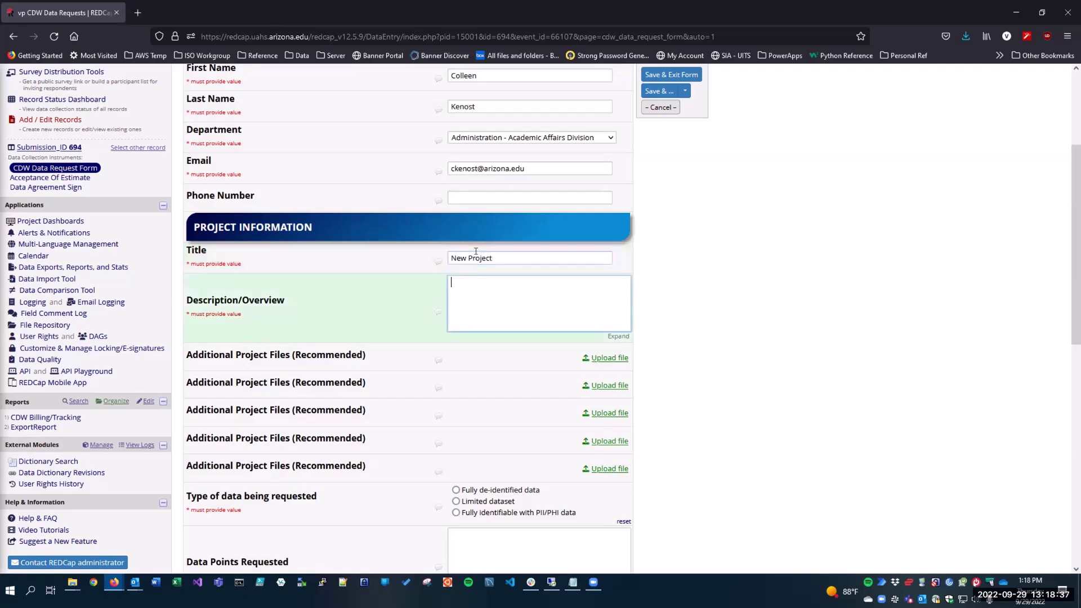
text(New test project)
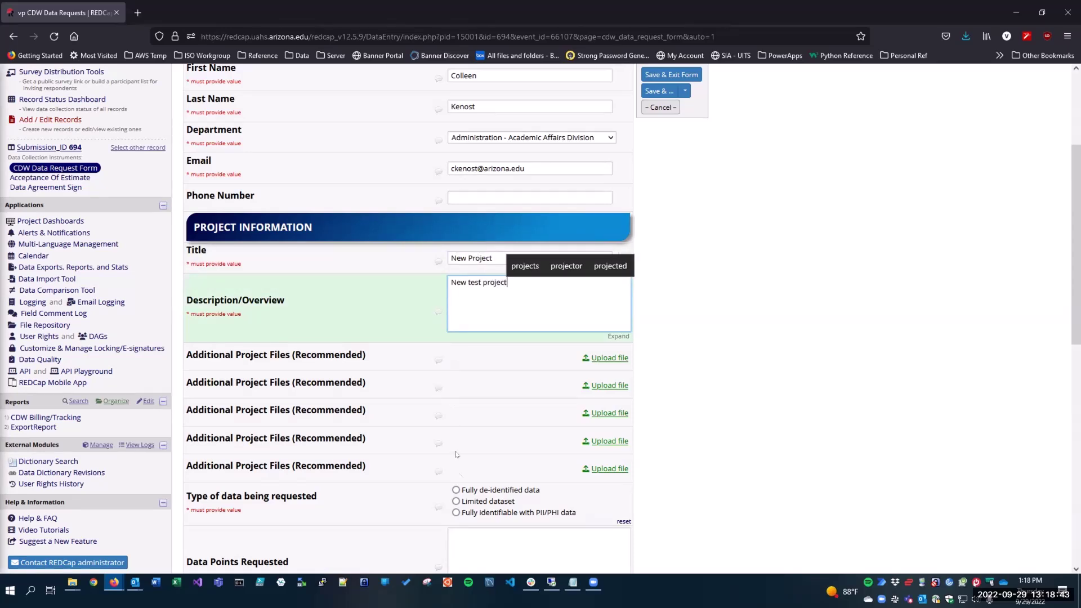
click(456, 491)
Draw a signature for the certification and save it into the form.
scroll(432, 476, down, 6)
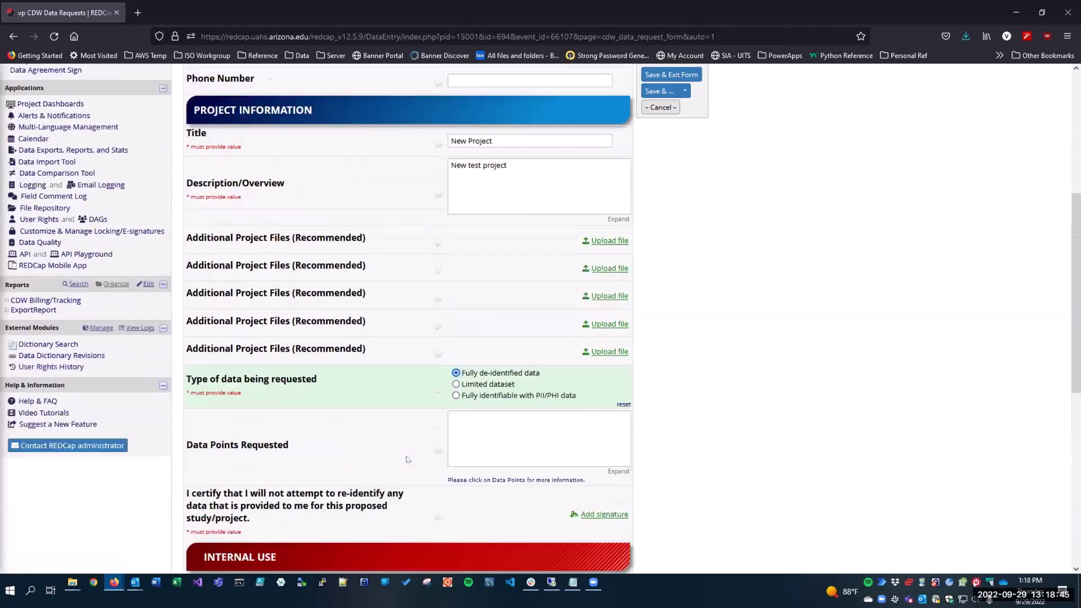
click(597, 291)
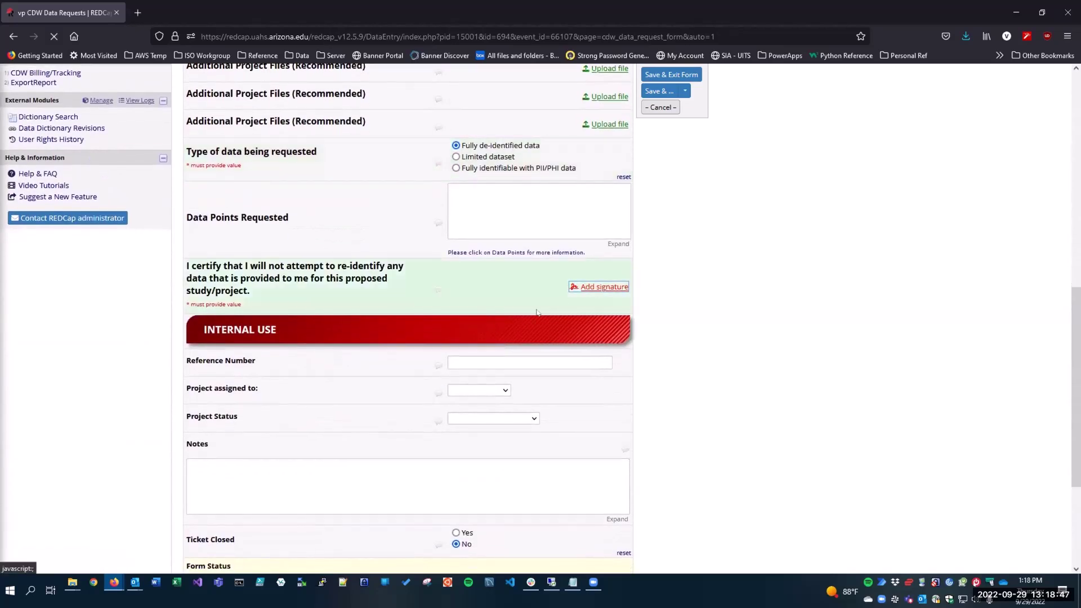
mouse_move(485, 302)
mouse_down()
mouse_move(575, 320)
mouse_move(597, 308)
mouse_up()
click(439, 379)
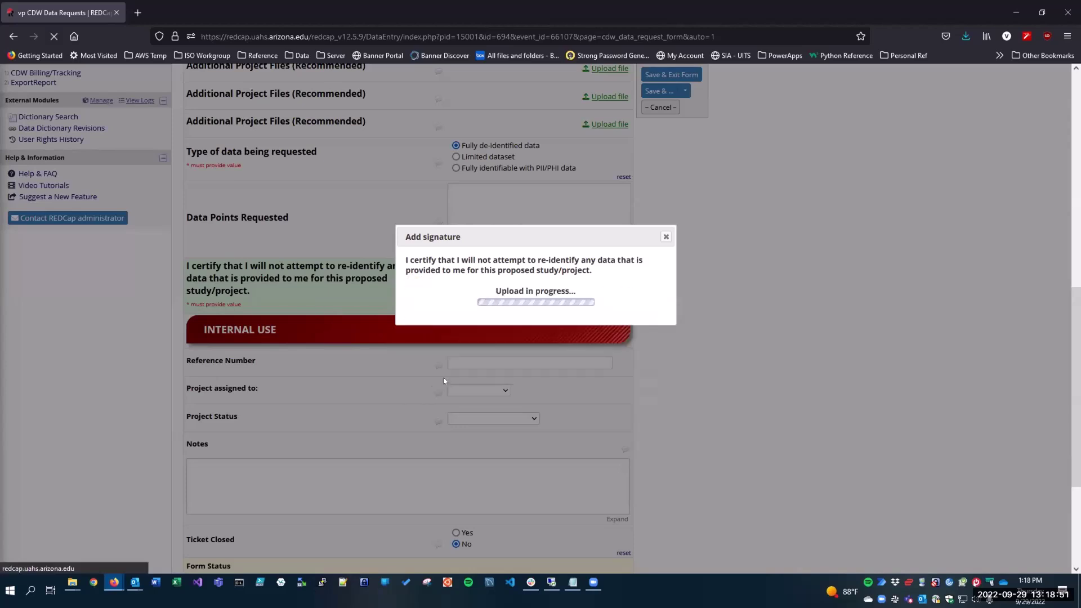
scroll(370, 426, down, 3)
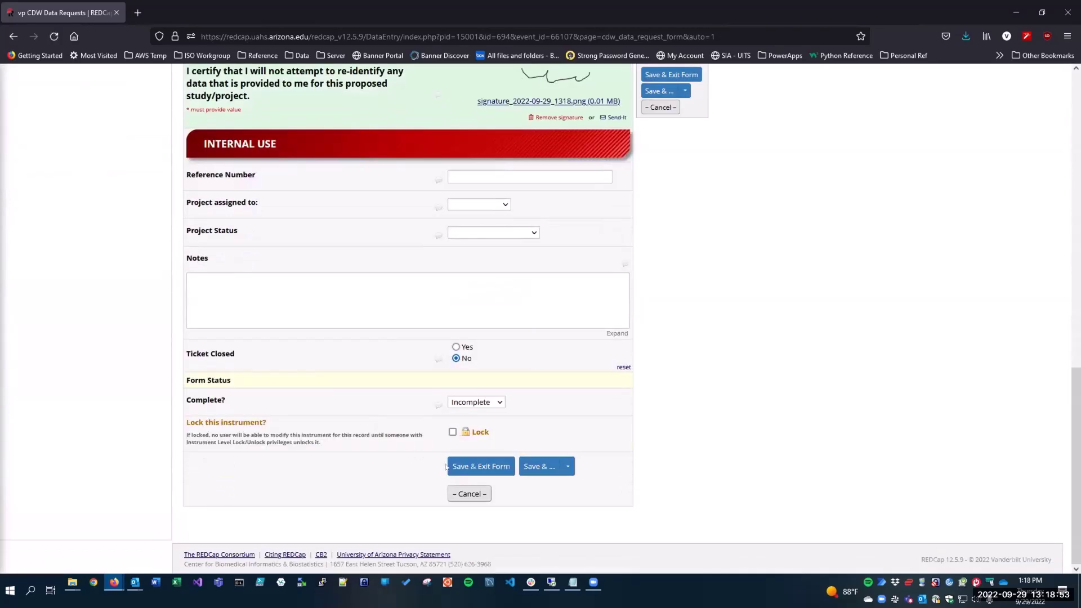
Save & Exit the data request form so Submission_ID 694 is added.
click(449, 466)
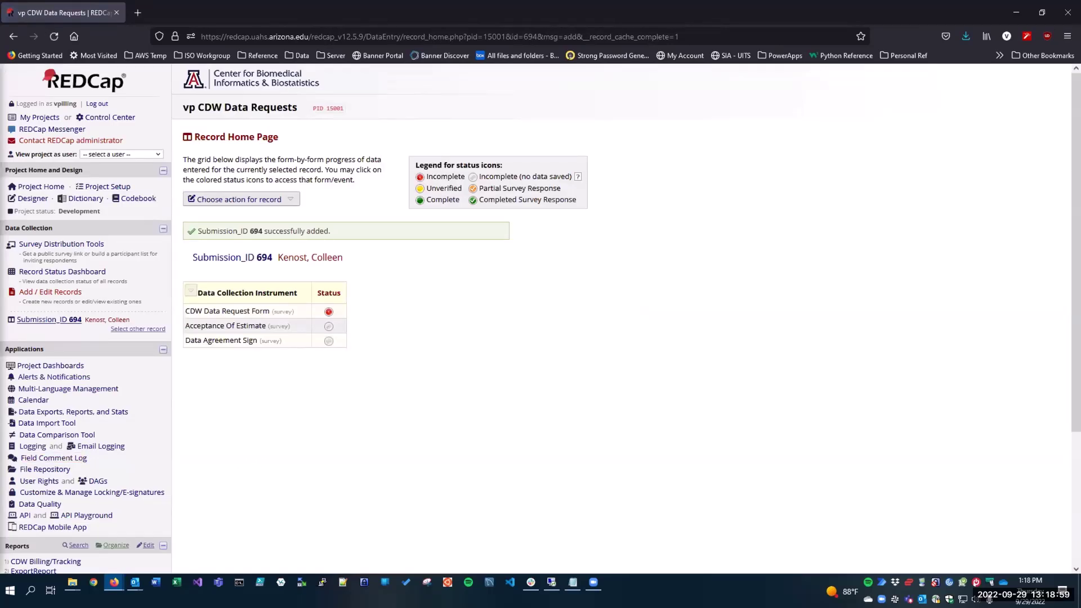
click(72, 583)
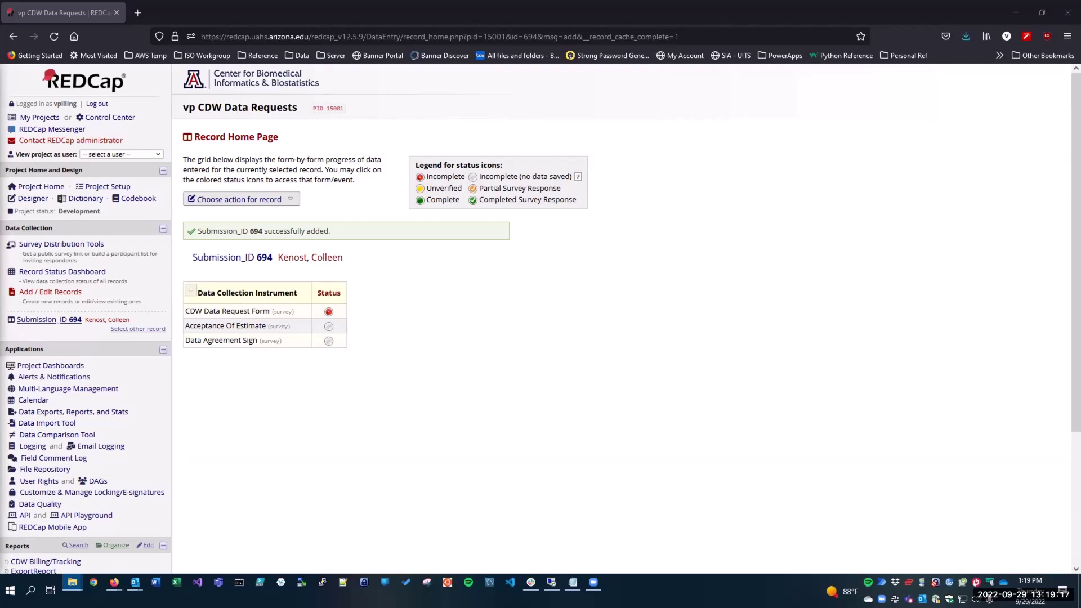
Launch Excel and reopen Book2.xlsx from the Recent list.
click(177, 584)
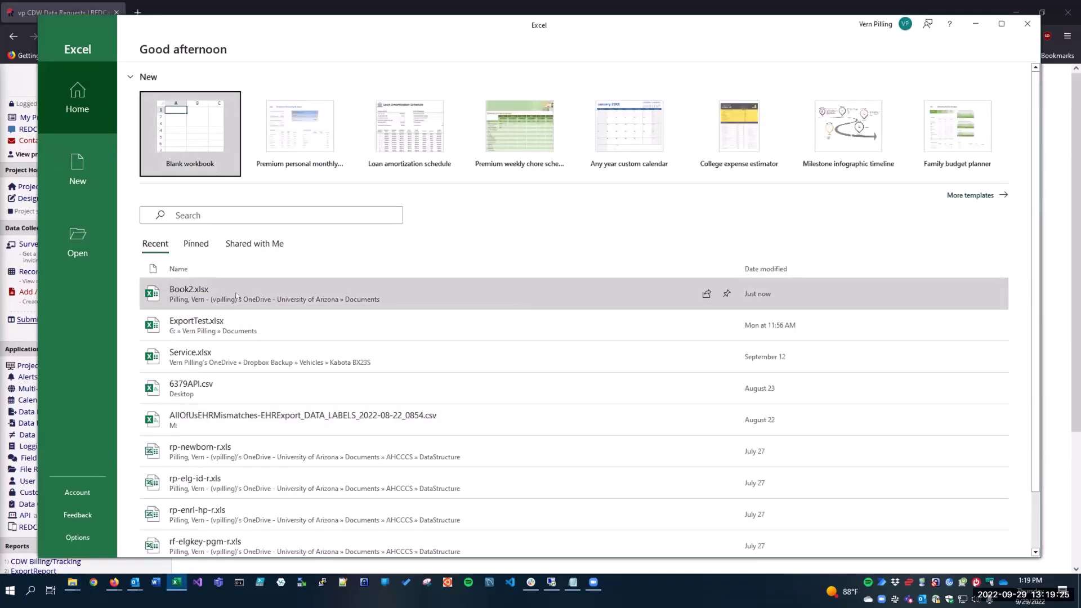
click(236, 296)
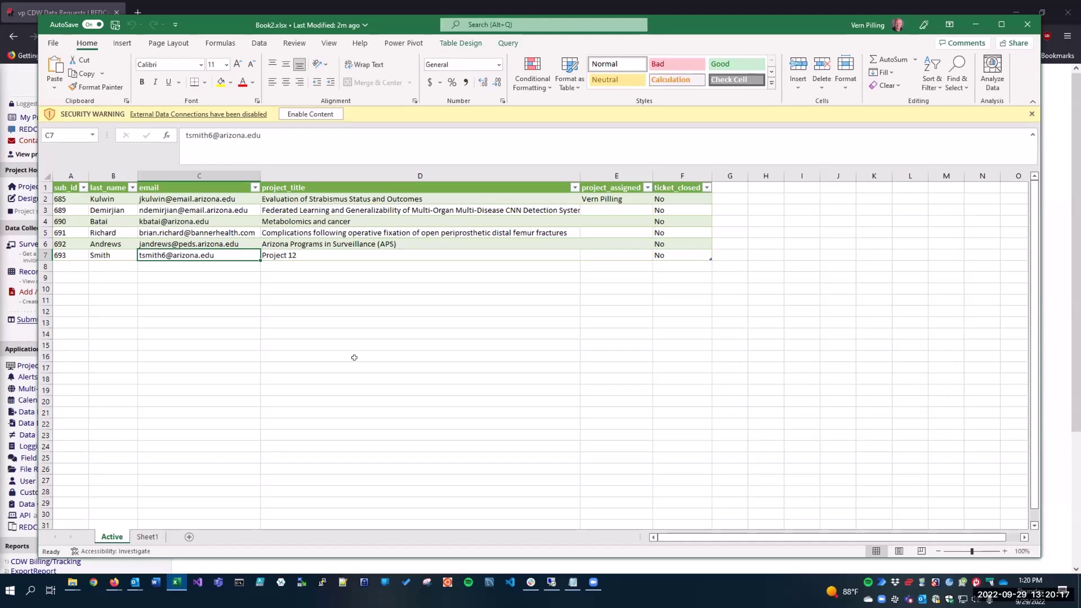
Show the Insert ribbon tab and bring the Book2 workbook back into focus.
click(122, 42)
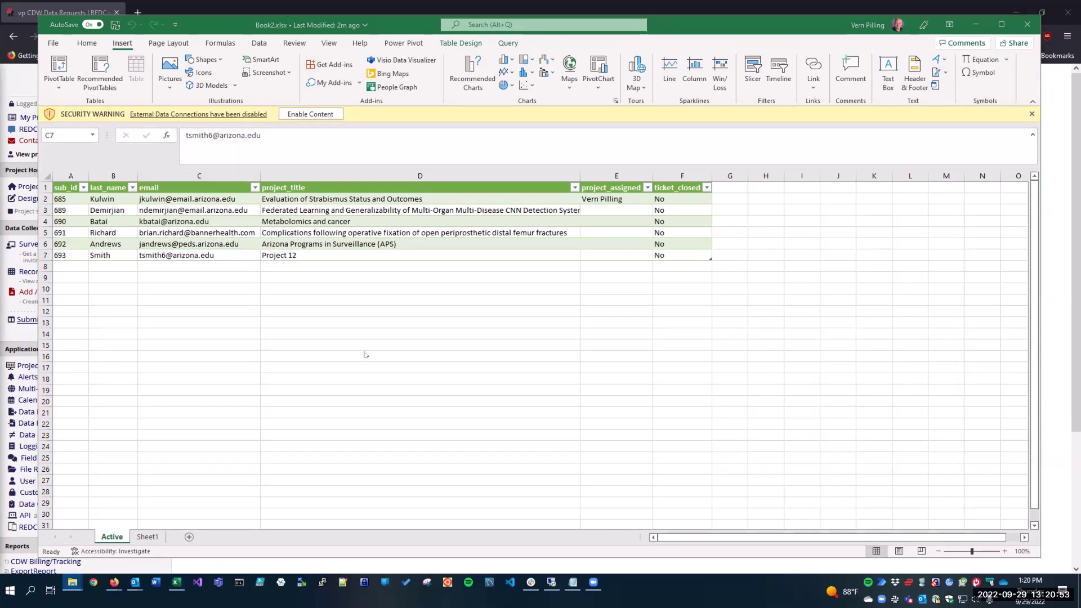
key(alt+Tab)
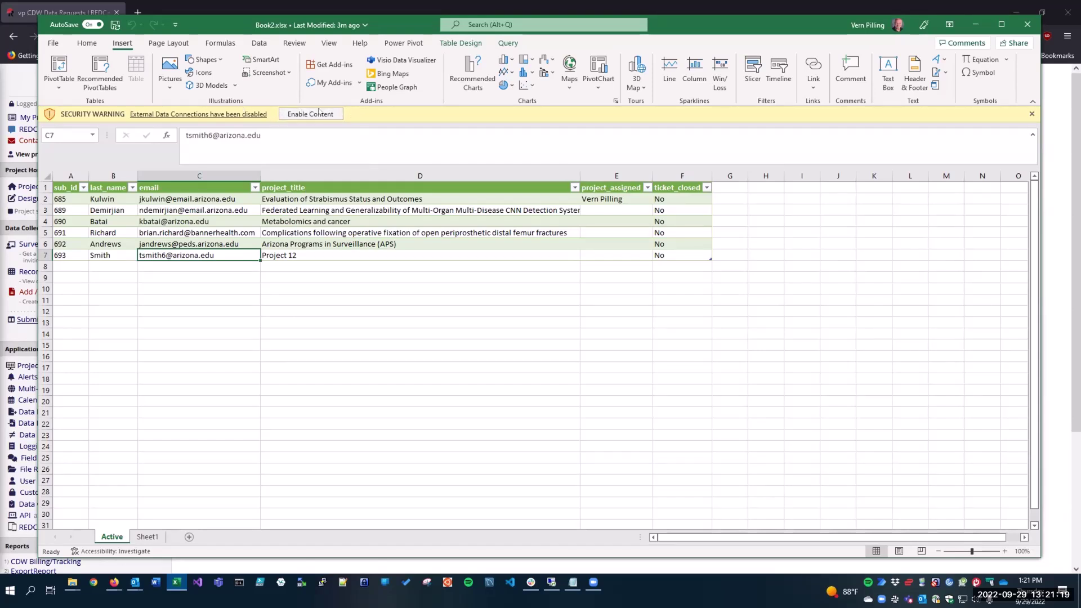
Enable and trust the workbook's content, then refresh the Active table from Table Design to add record 694.
click(319, 113)
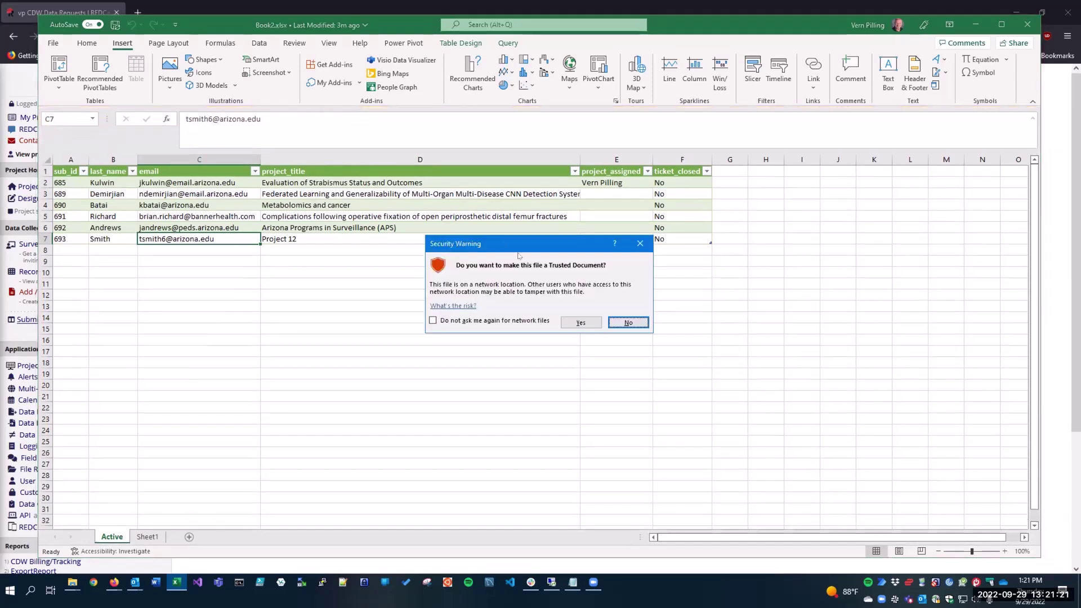
click(589, 323)
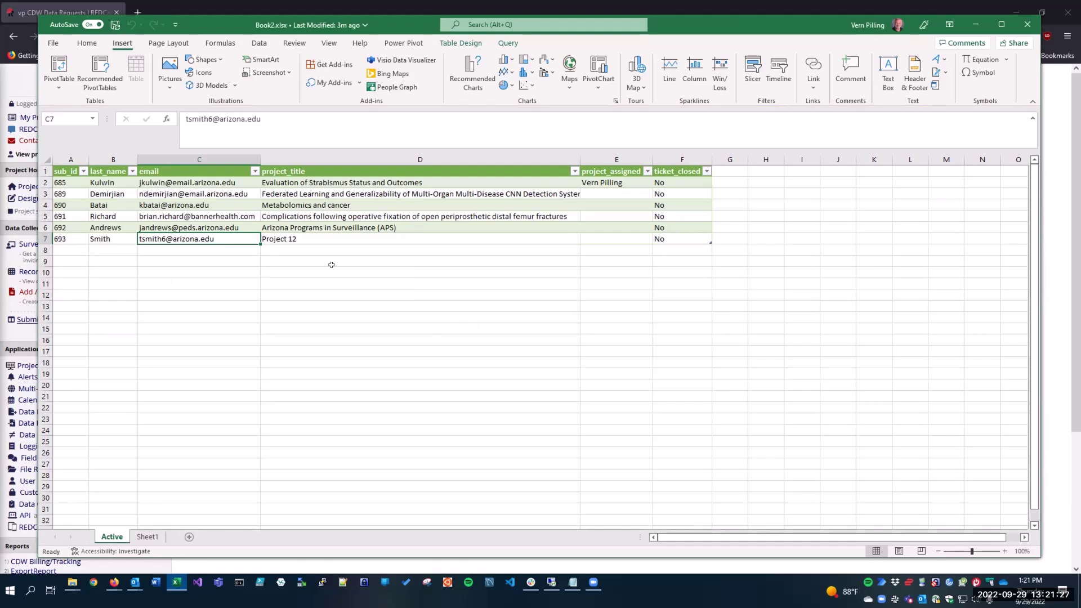
click(461, 44)
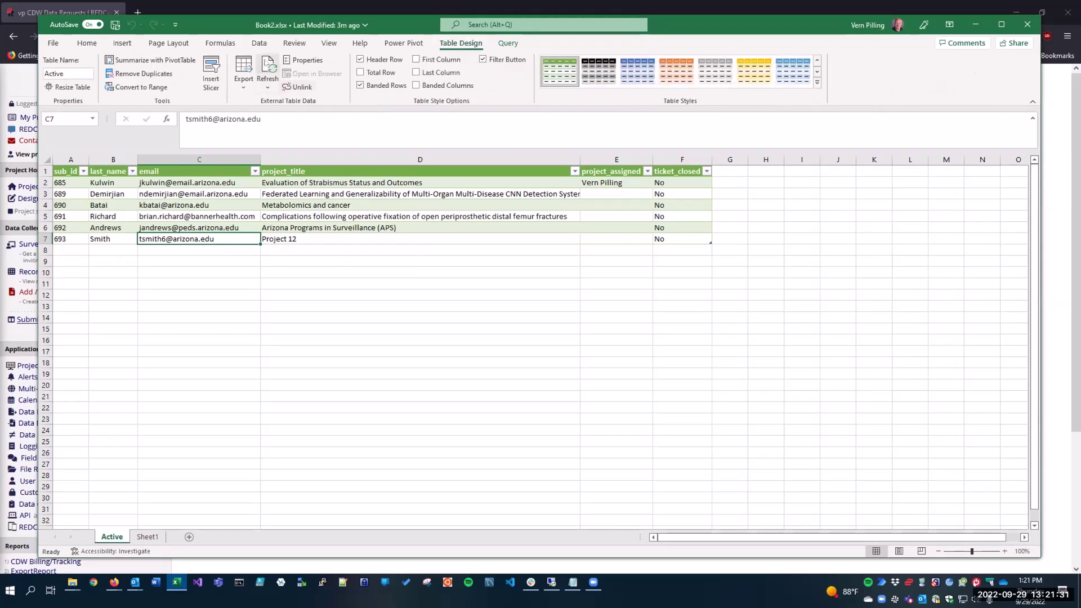
click(264, 63)
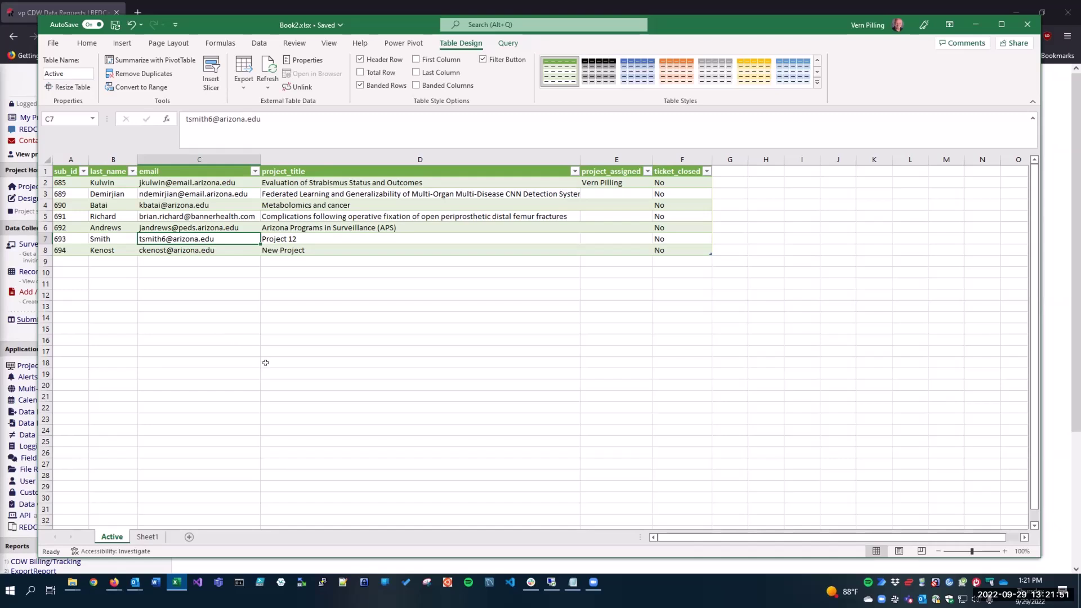
Switch to the Insert ribbon tab while the table shows seven requests ending at 694.
click(122, 44)
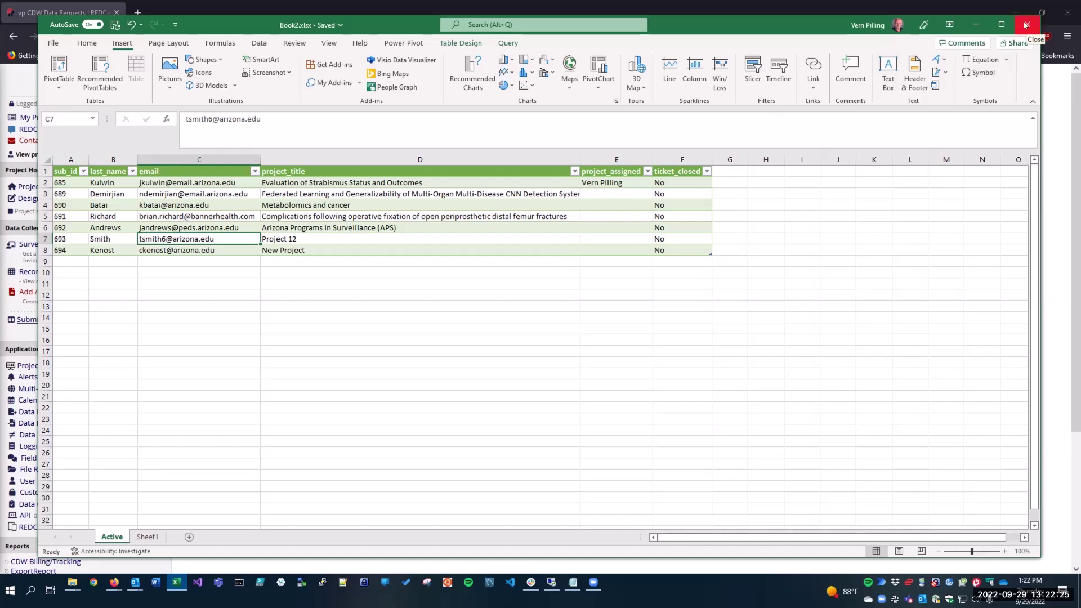
Close the Book2 Excel window to get back to REDCap's record 694 home page.
click(1026, 24)
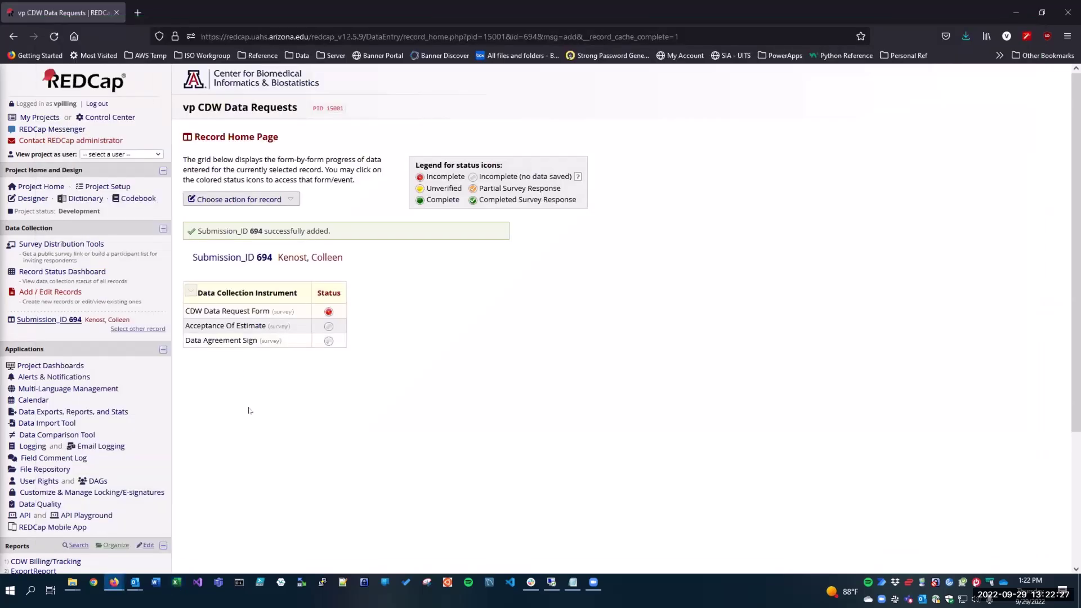